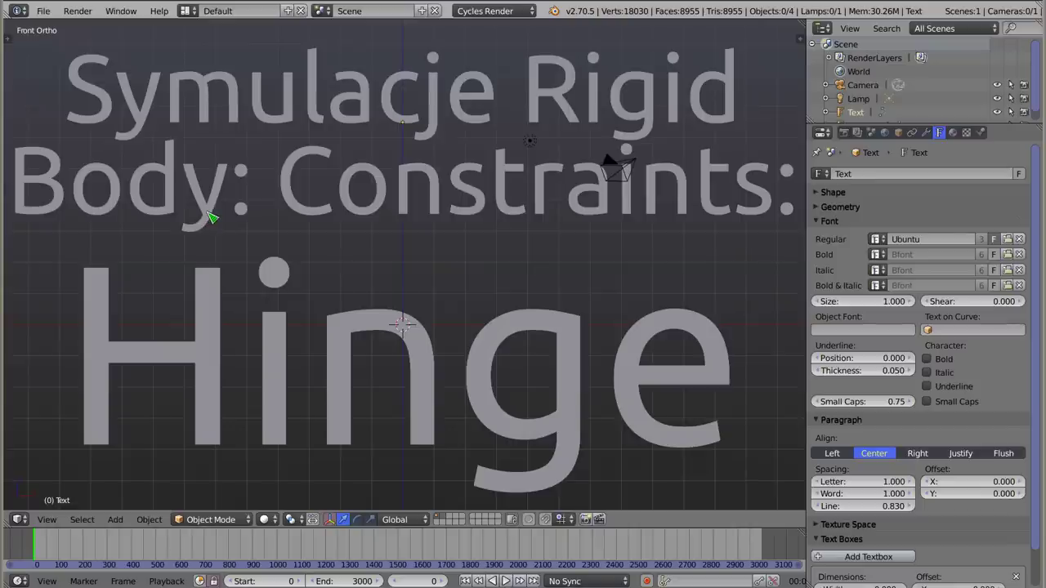
Delete the 'Hinge' text object and the title text object
right_click(288, 283)
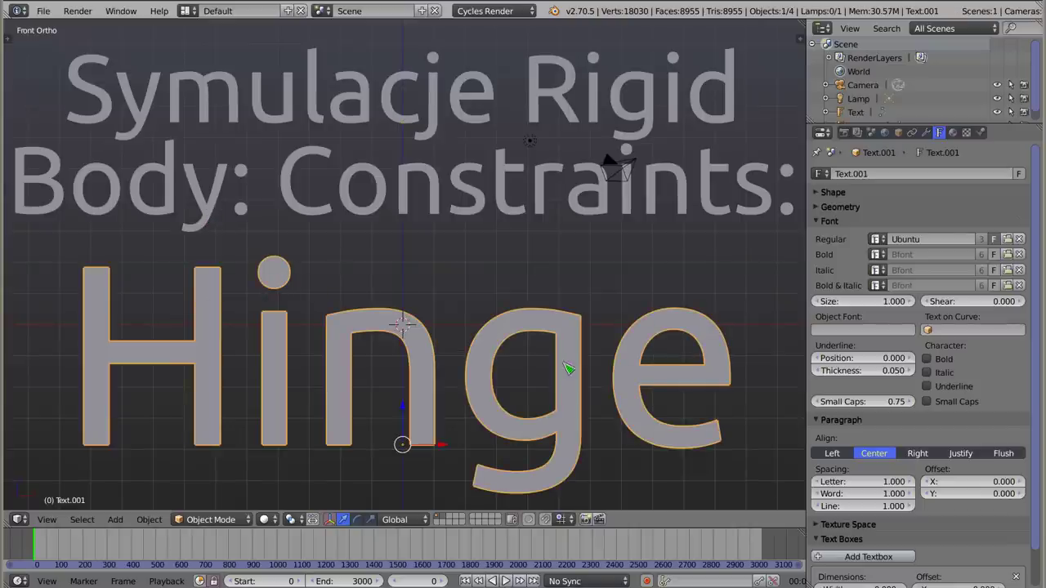
key(x)
click(567, 338)
right_click(502, 194)
key(x)
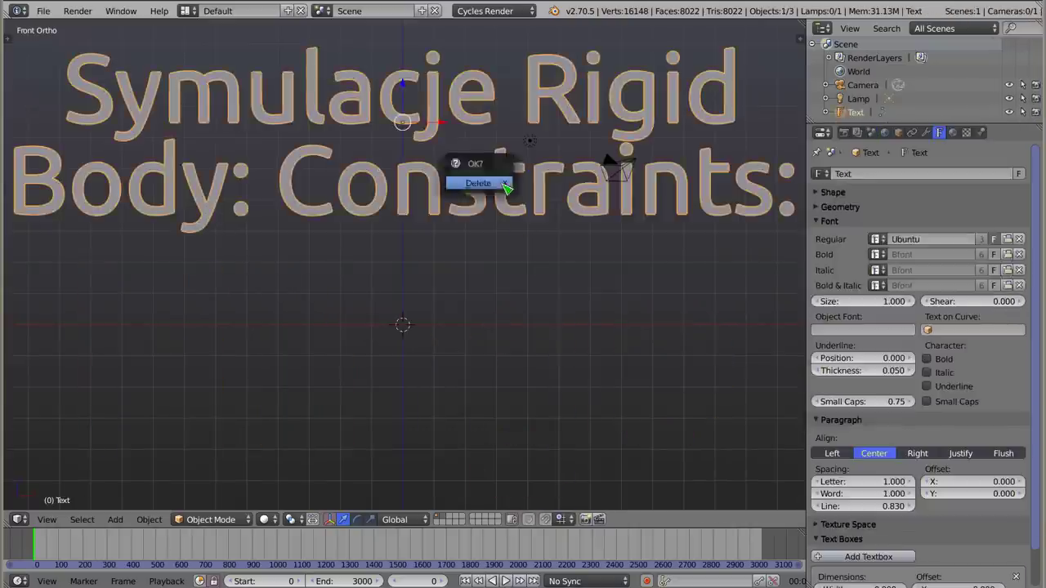
click(504, 185)
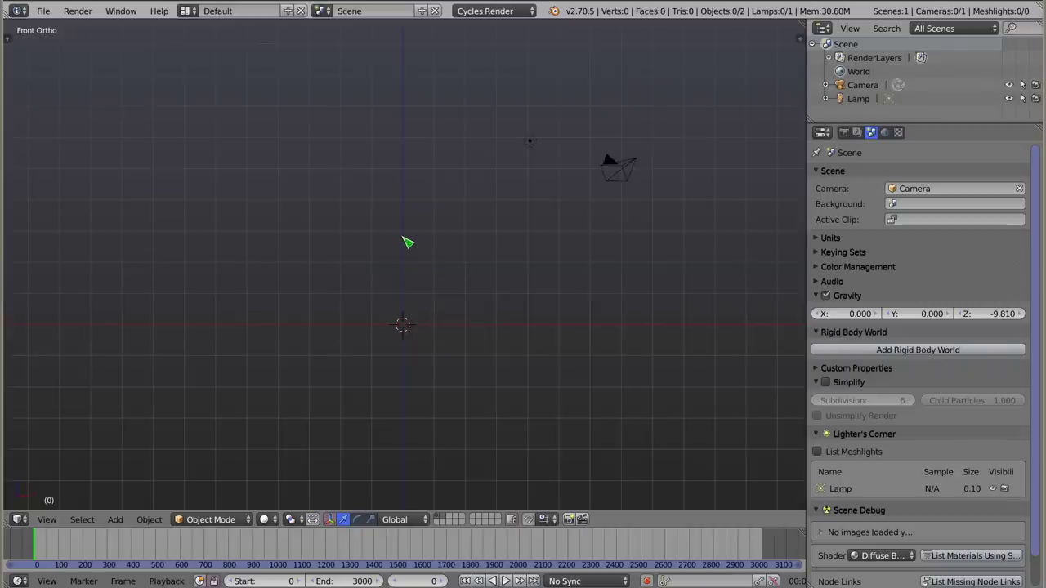
Add a cube, scale it 10 along Z, then scale it uniformly by 0.1
key(shift+a)
mouse_move(391, 204)
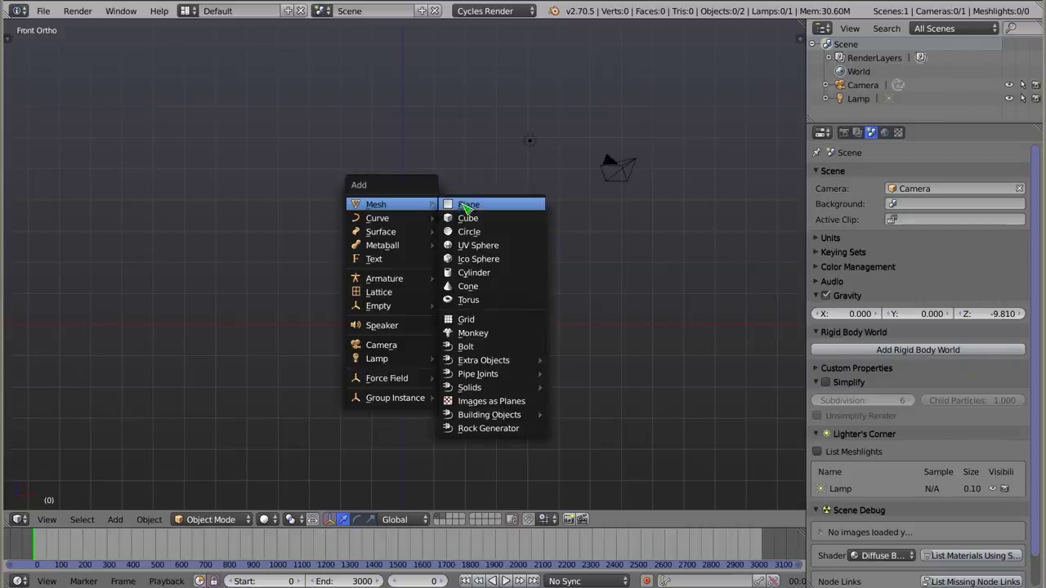
click(472, 219)
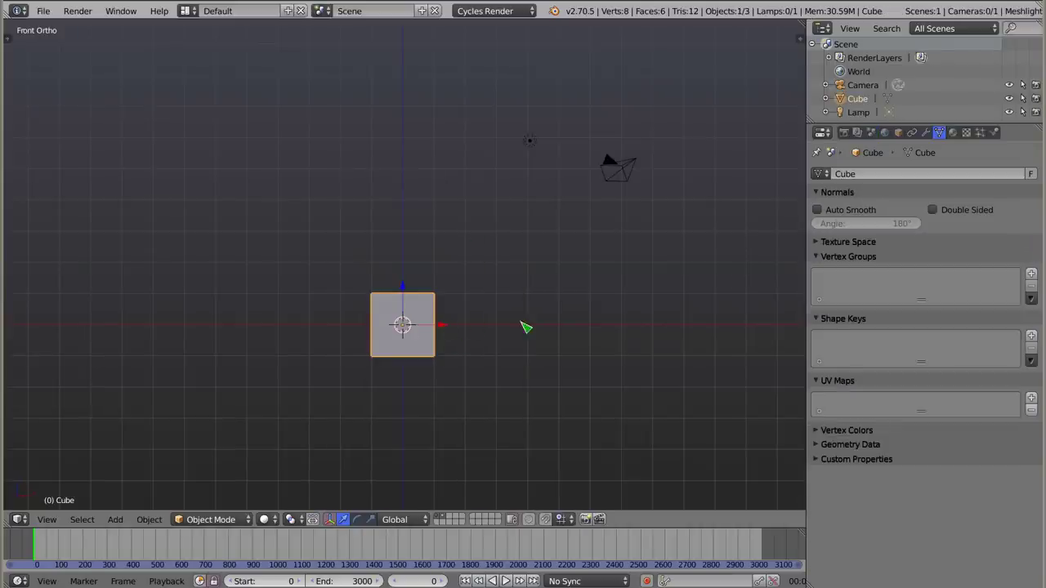
key(s)
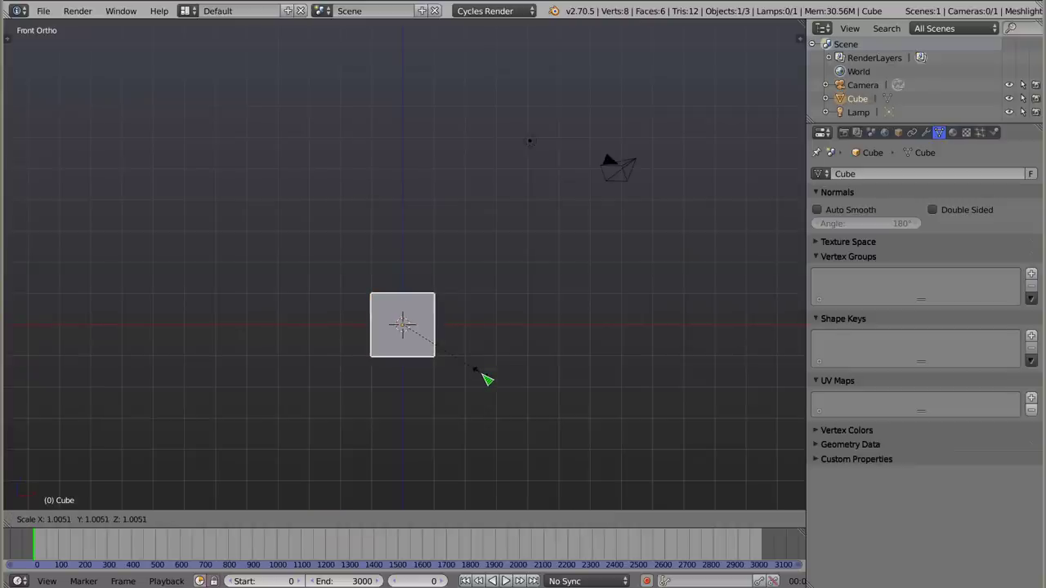
text(z10)
key(Return)
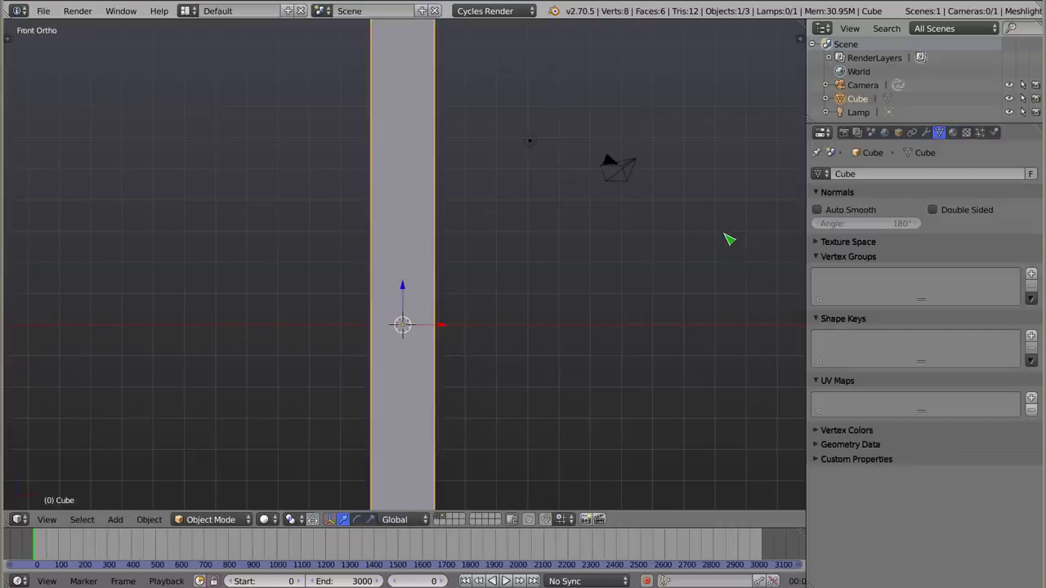
text(s.1)
key(Return)
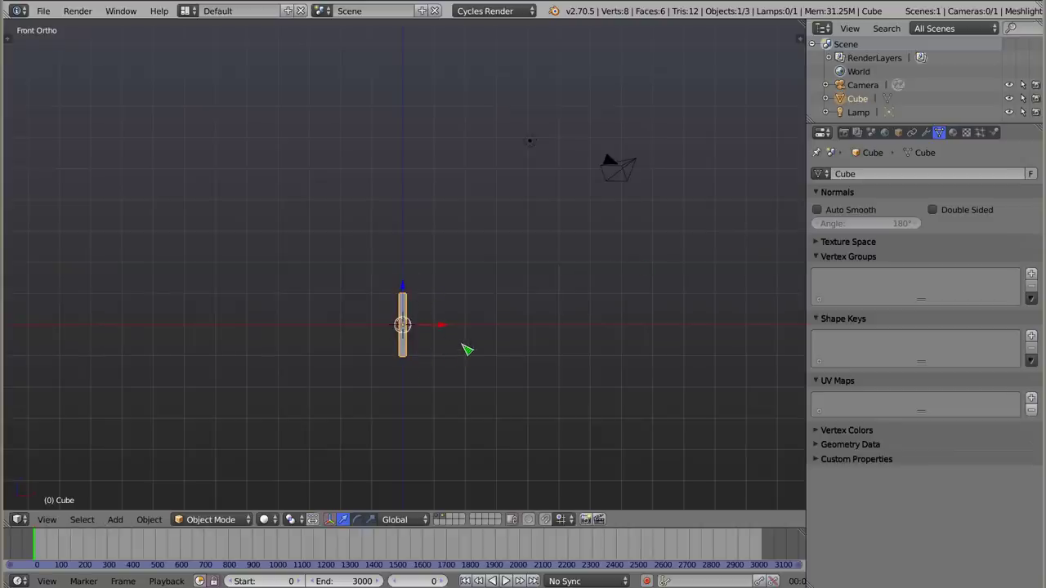
Scale the bar 4 times taller along Z and frame it on the left of the view
key(s)
key(z)
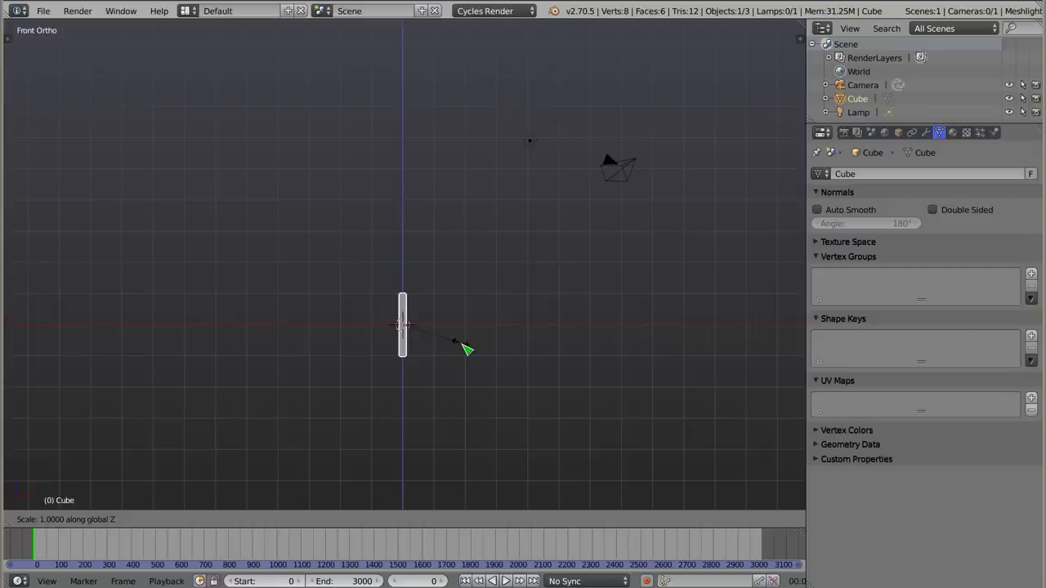
text(4)
key(Return)
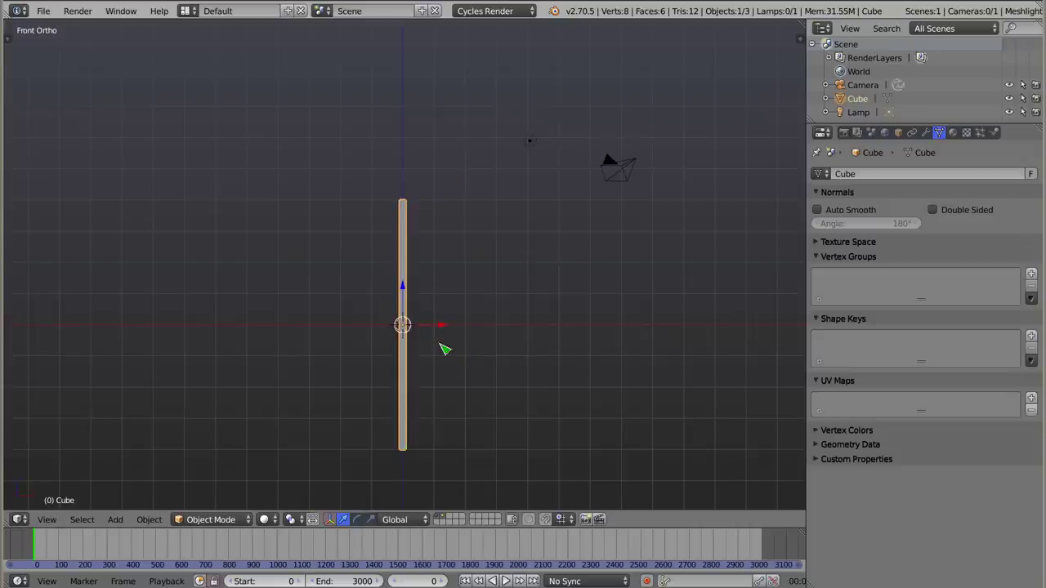
shift+middle_drag(419, 328, 402, 246)
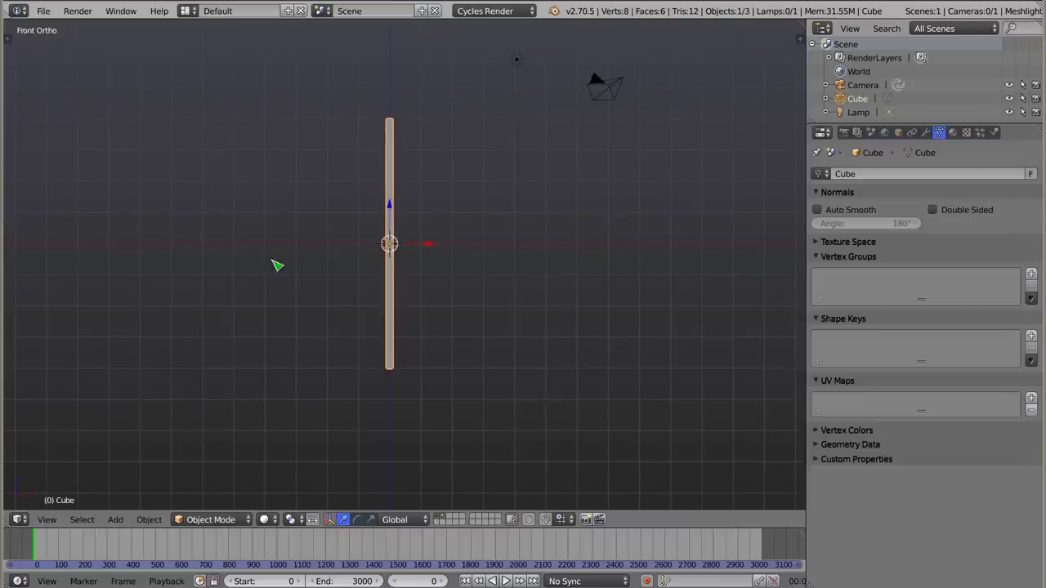
scroll(425, 229, up, 3)
scroll(425, 229, down, 1)
shift+middle_drag(380, 259, 350, 261)
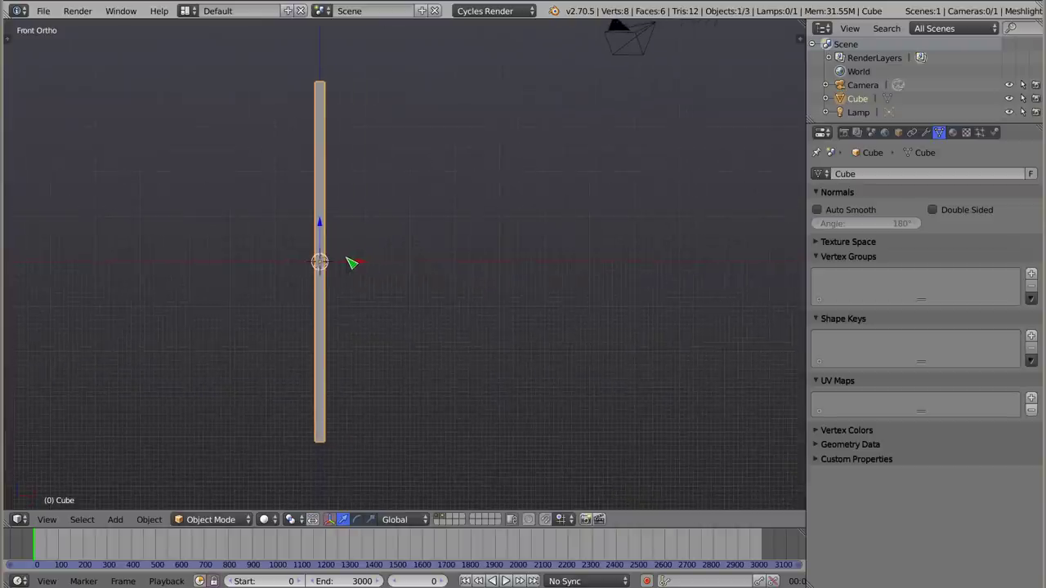
Duplicate the bar 1 unit along X and repeat to make the row of bars
key(shift+d)
key(x)
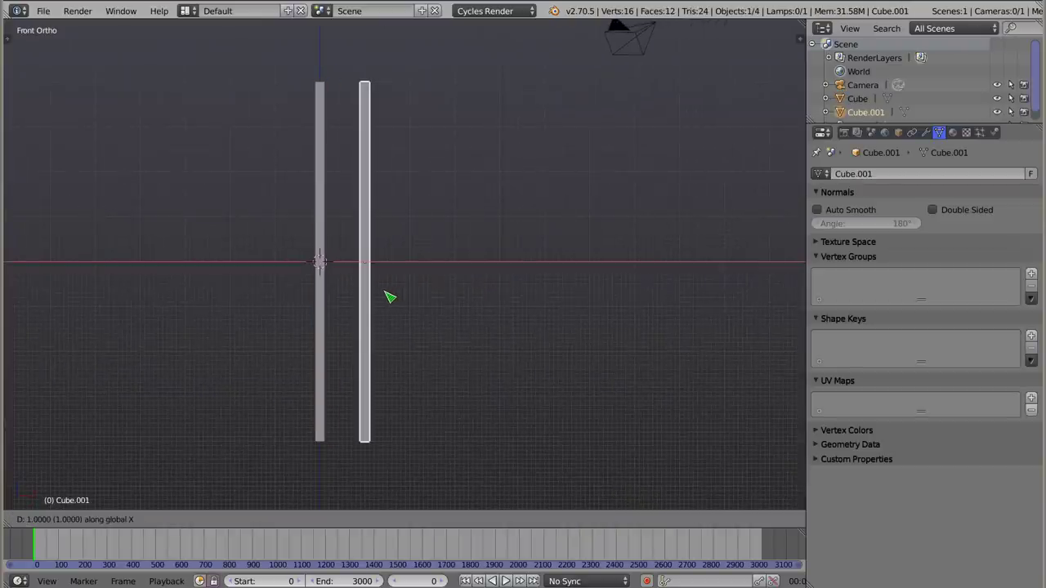
click(390, 298)
key(shift+r)
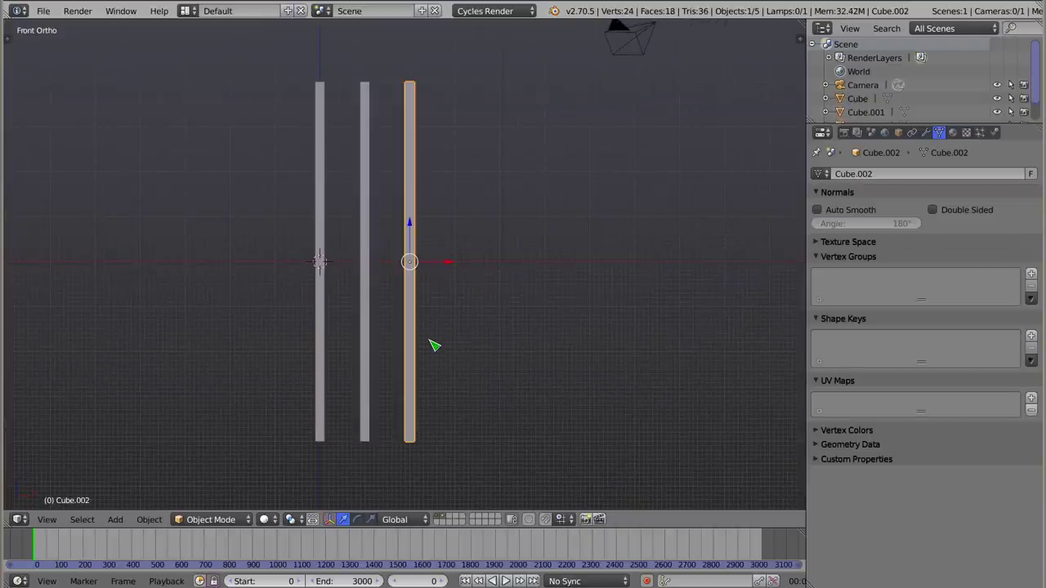
key(shift+r)
key(shift+r)
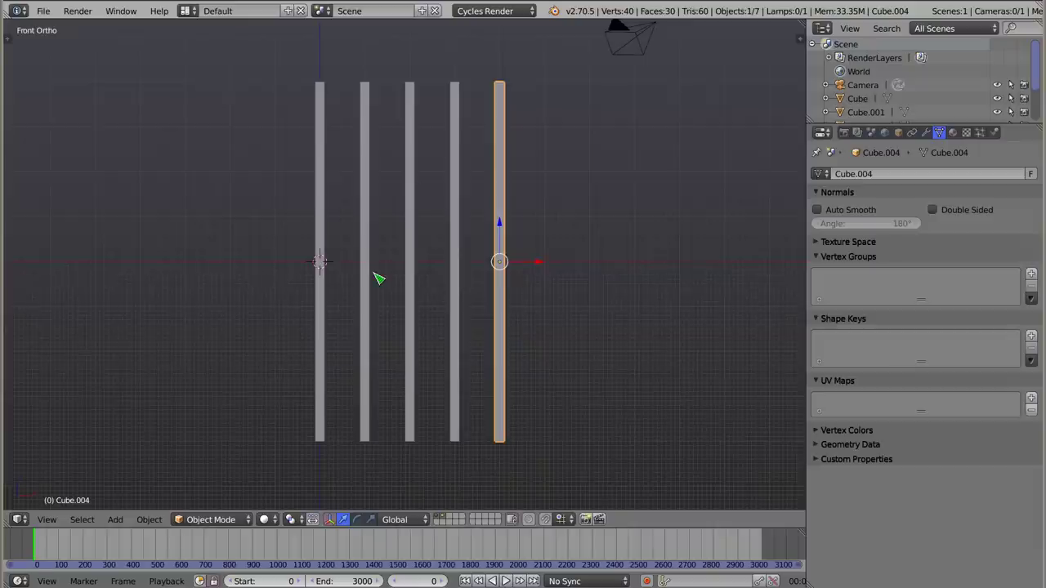
key(t)
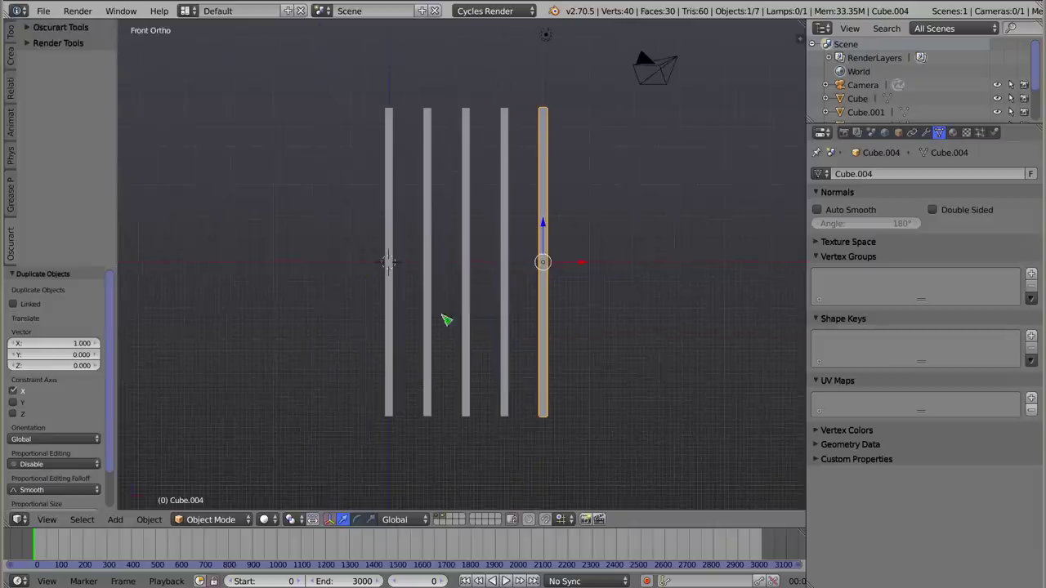
scroll(473, 263, down, 1)
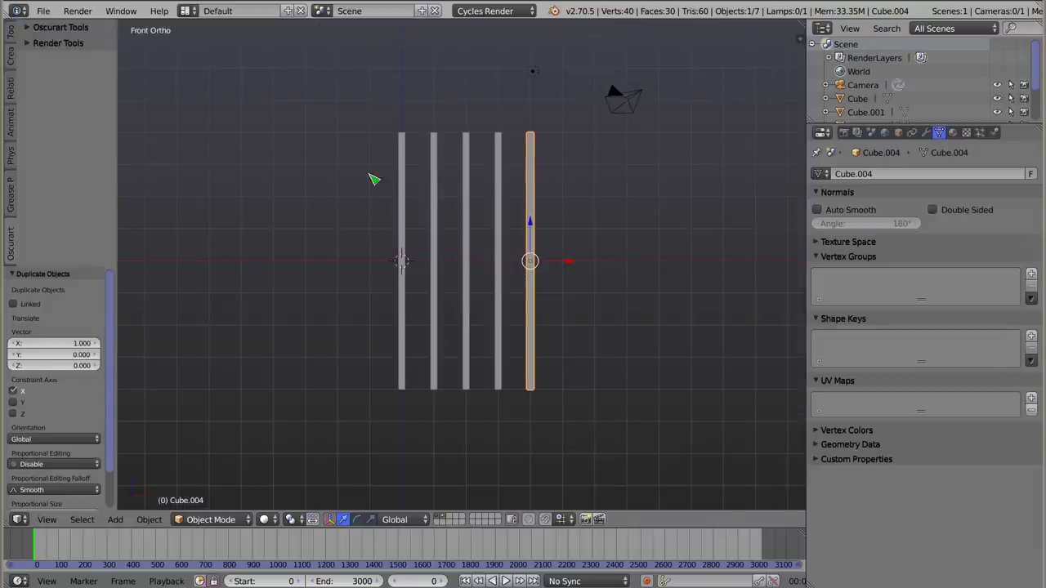
Box-select only the five bars, excluding the lamp
key(b)
drag(376, 120, 595, 422)
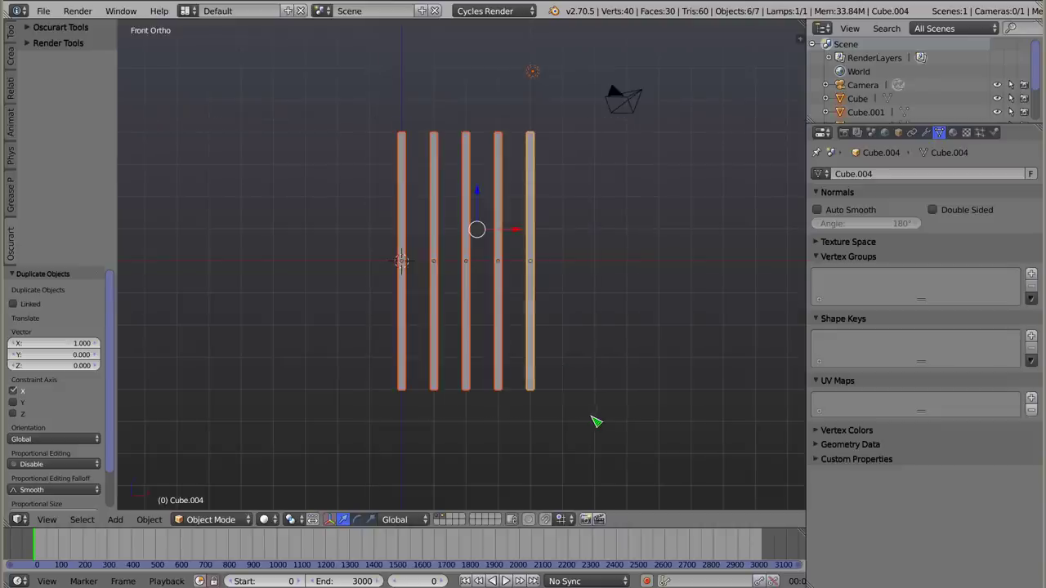
shift+click(534, 85)
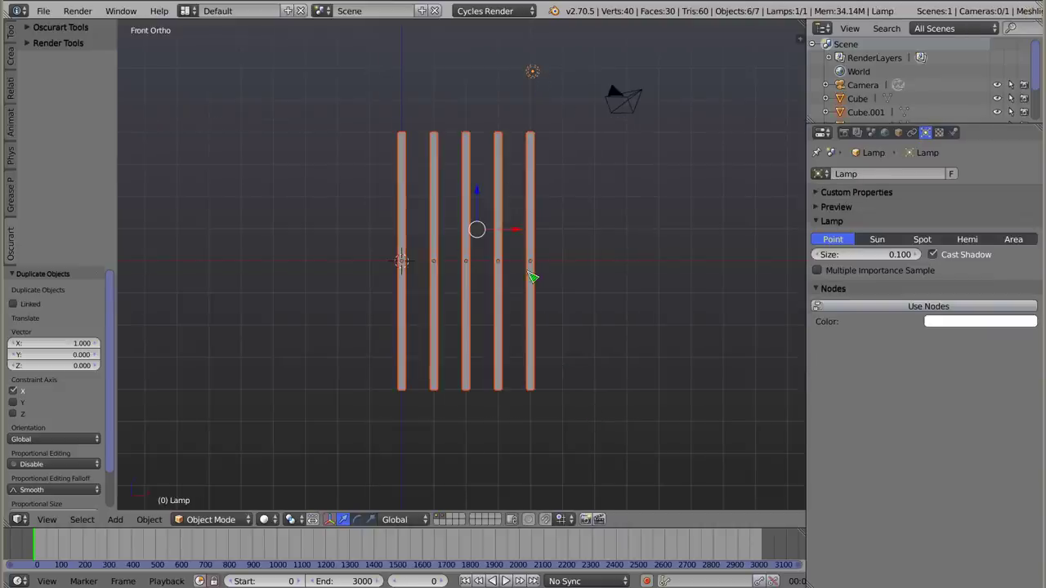
key(a)
key(b)
drag(382, 111, 561, 418)
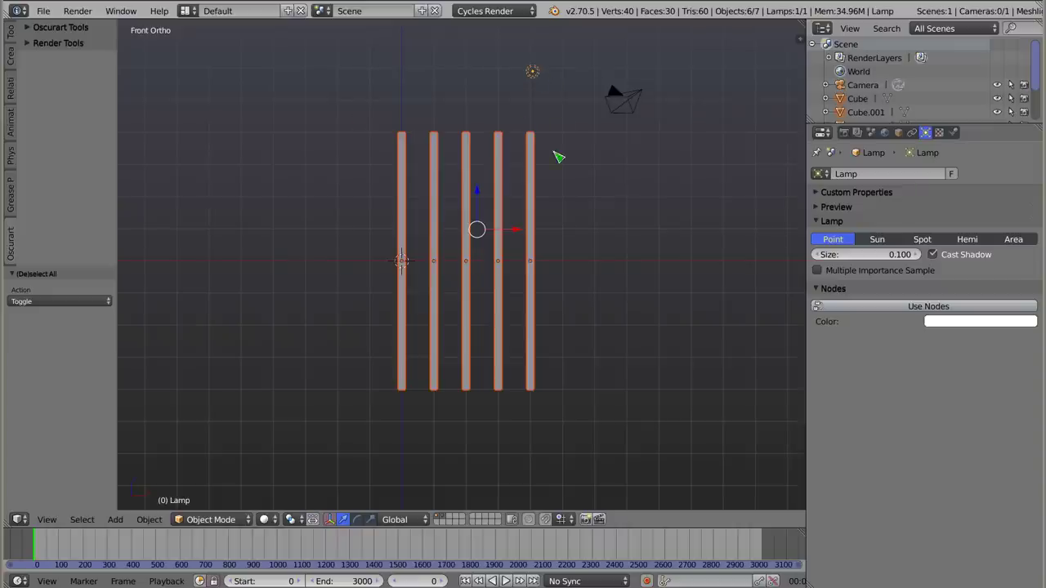
Make the five selected bars active rigid bodies
click(11, 157)
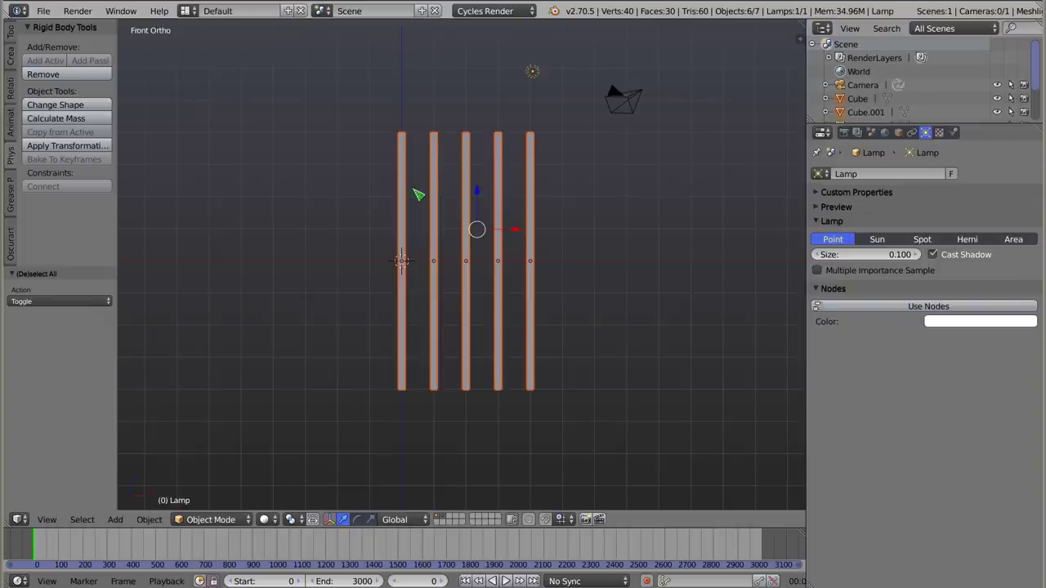
shift+right_click(412, 152)
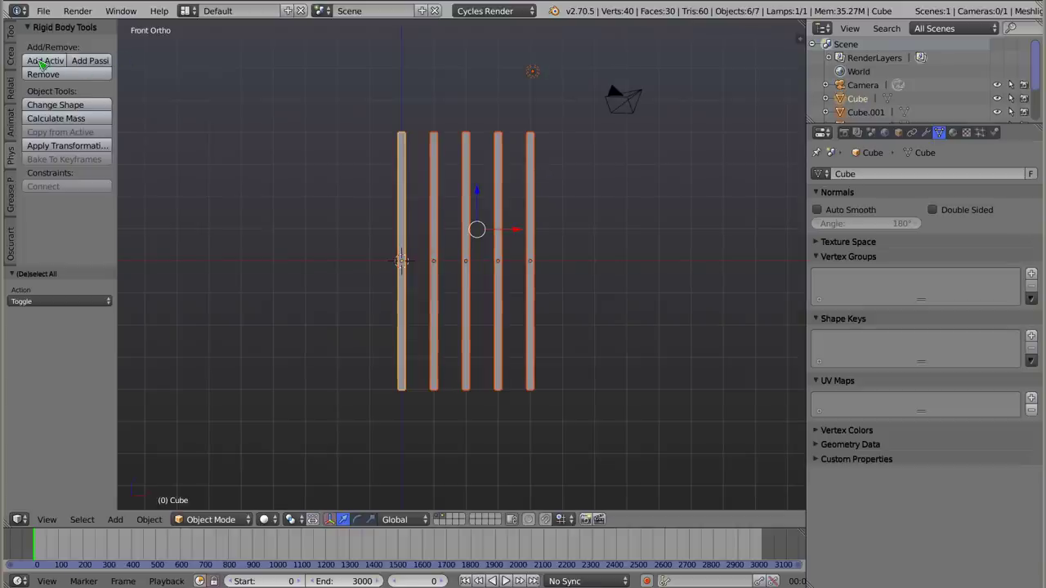
click(49, 61)
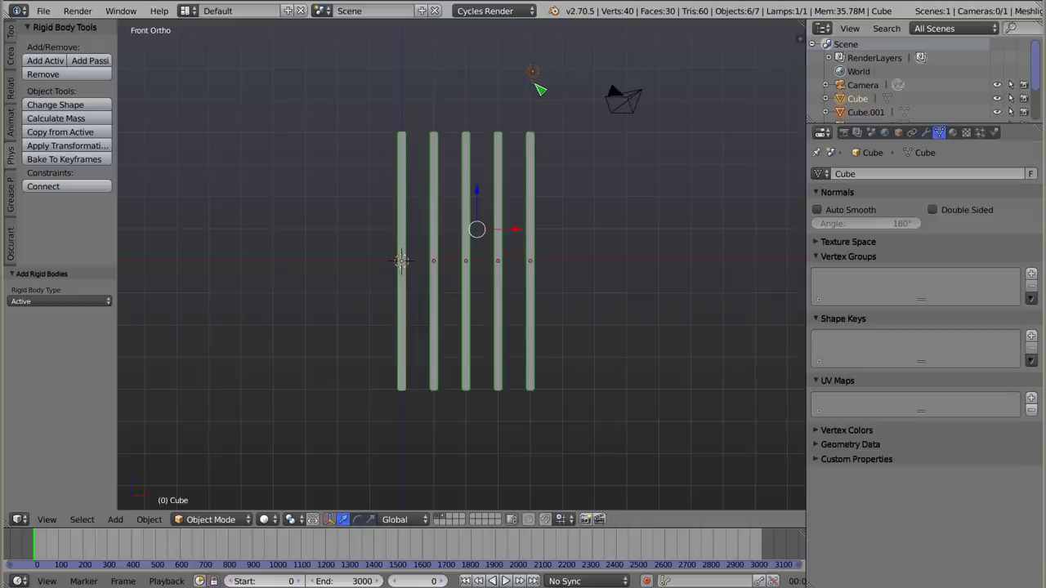
Drop the lamp from the selection and preview the bars falling under gravity
shift+right_click(539, 77)
shift+right_click(546, 82)
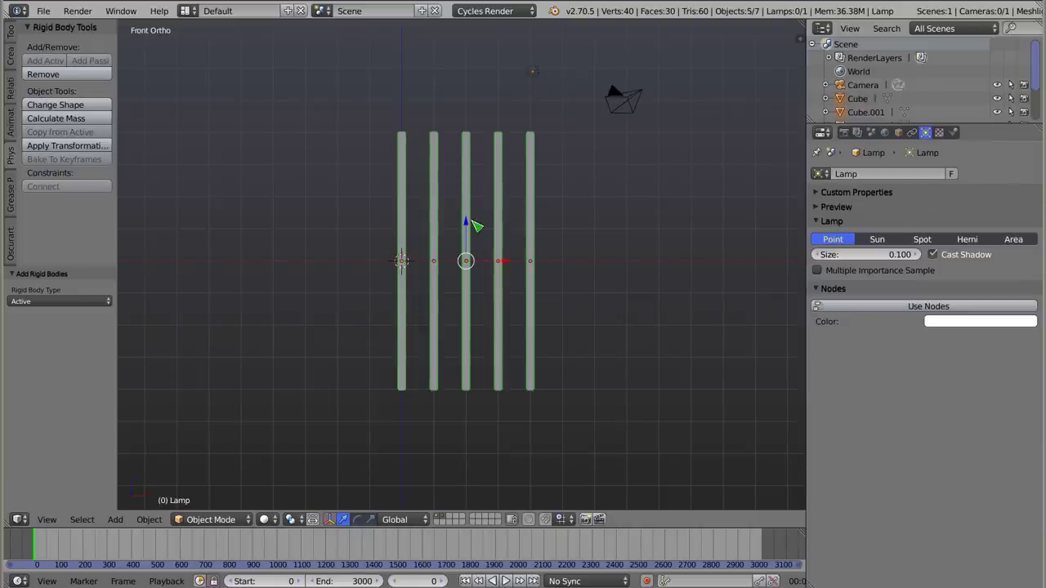
right_click(408, 218)
key(alt+a)
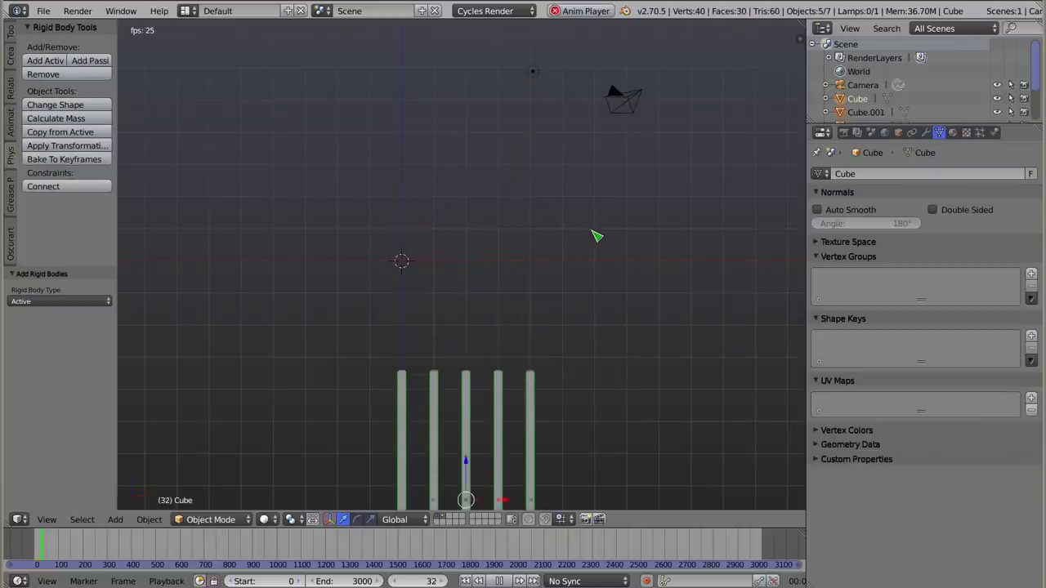
key(Escape)
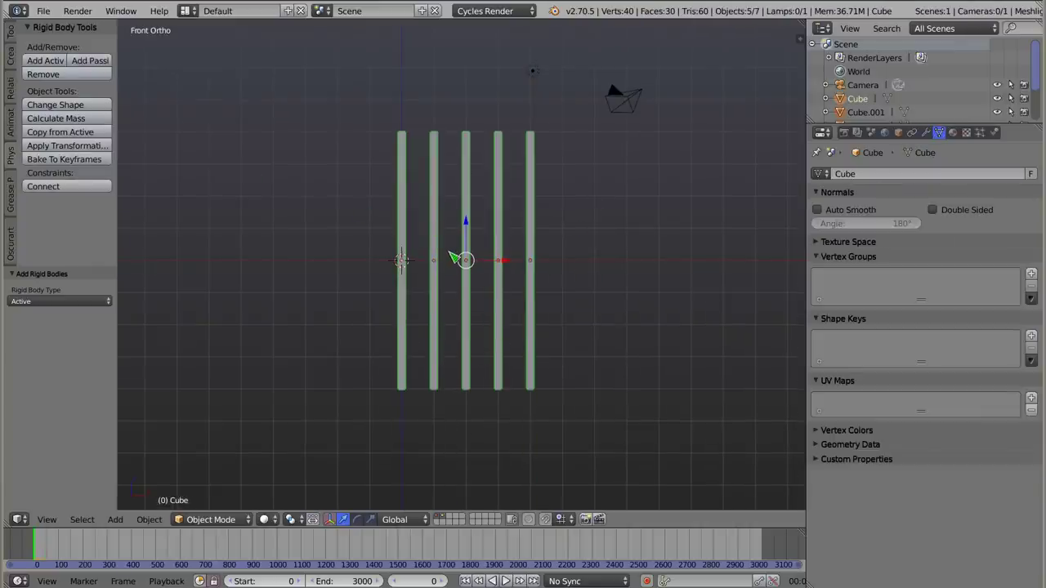
Set the Rigid Body Cache end frame to 3000 in Scene properties
scroll(458, 245, down, 1)
scroll(458, 246, down, 1)
click(871, 134)
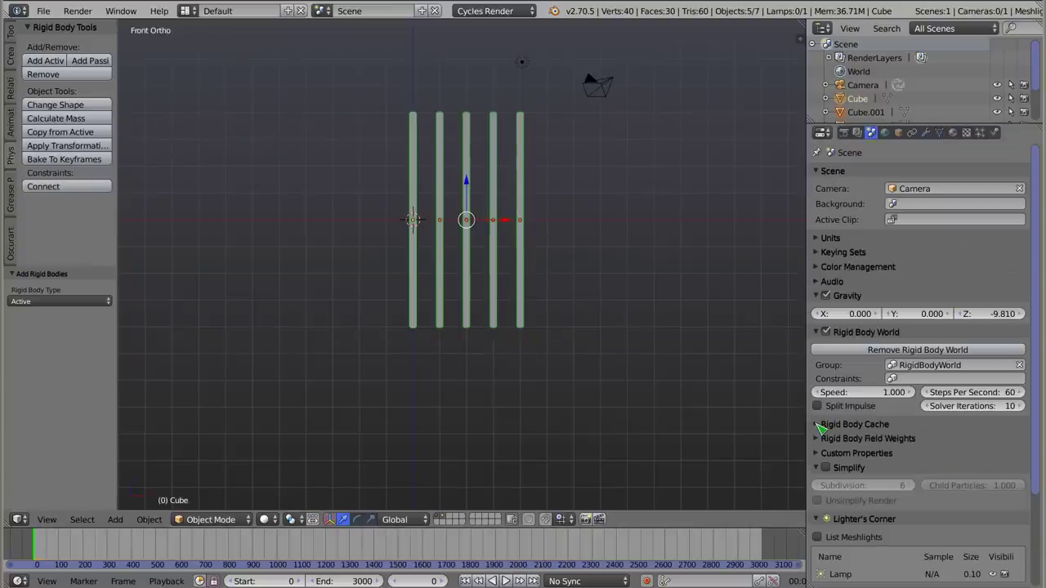
click(976, 424)
click(966, 445)
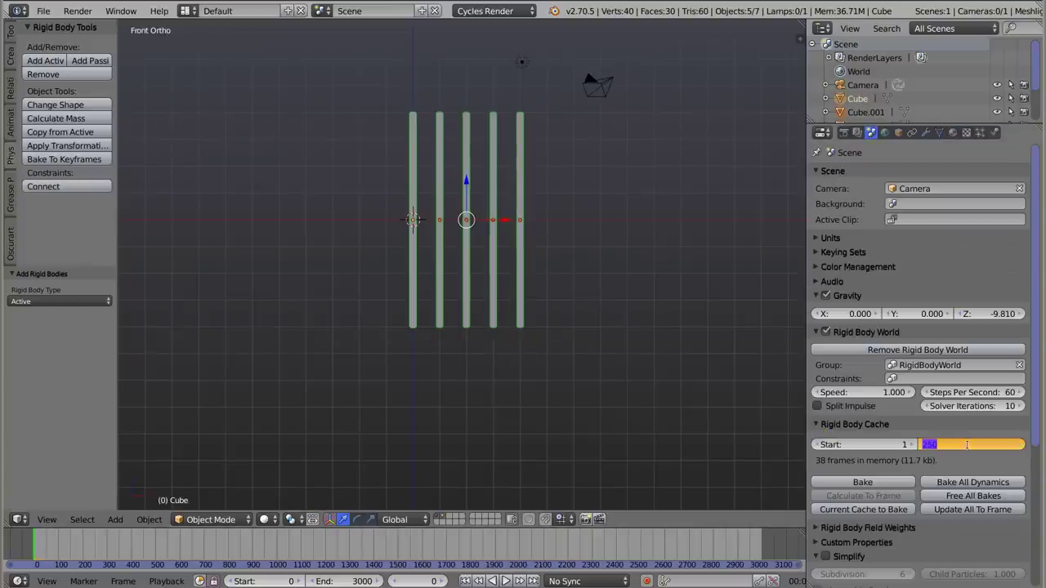
text(0)
key(Return)
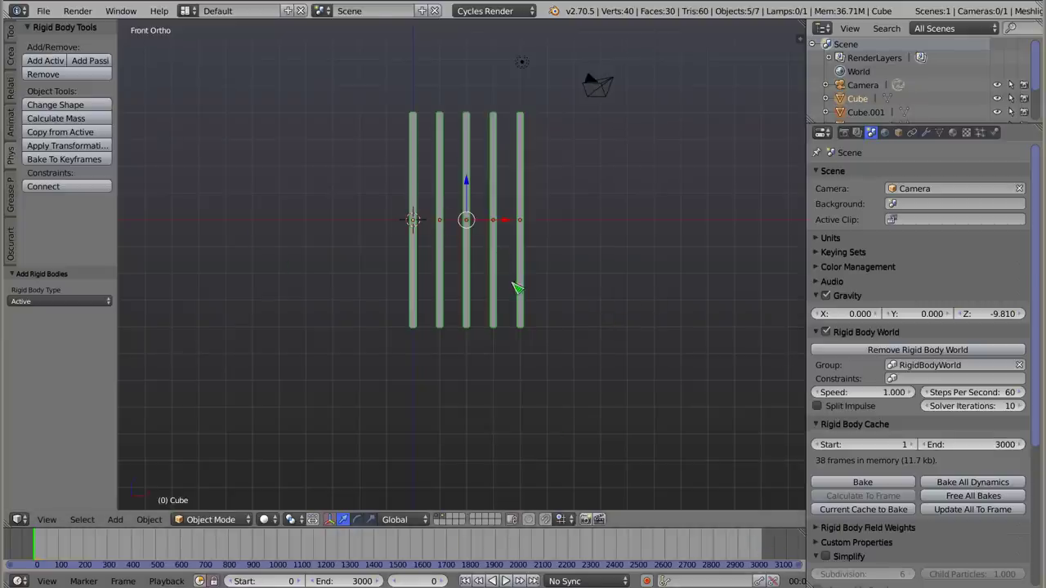
Move the five bars 5 units up and 2 units left
key(g)
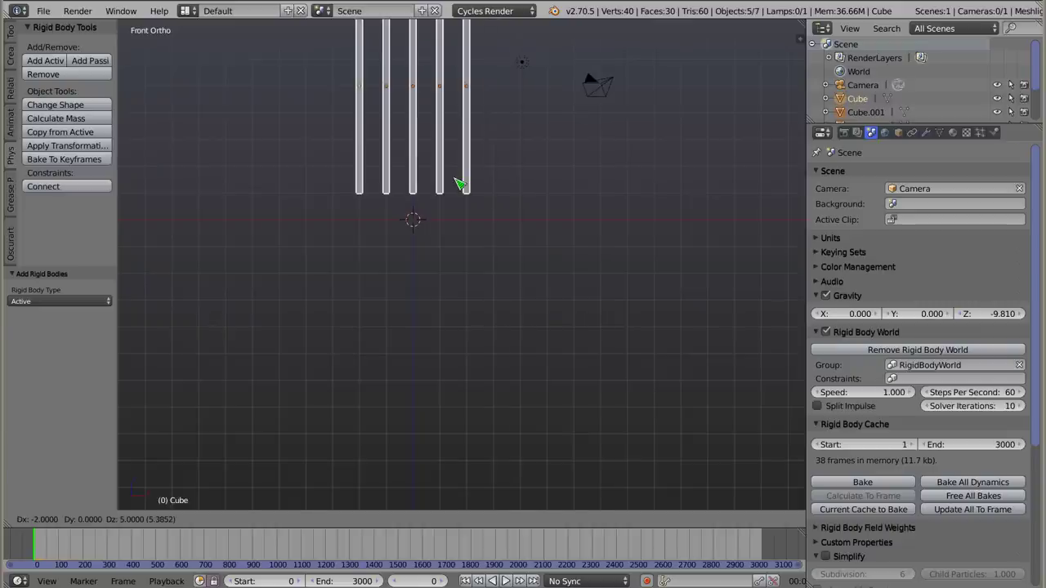
click(460, 184)
shift+middle_drag(422, 164, 447, 297)
Add an enlarged ground plane and make it a passive rigid body
key(shift+a)
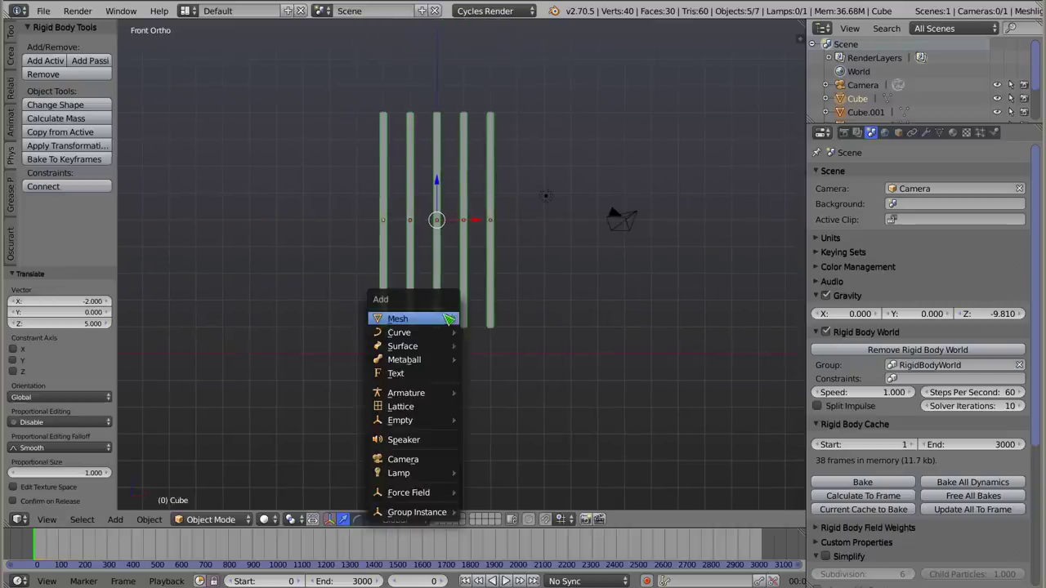
click(502, 320)
key(s)
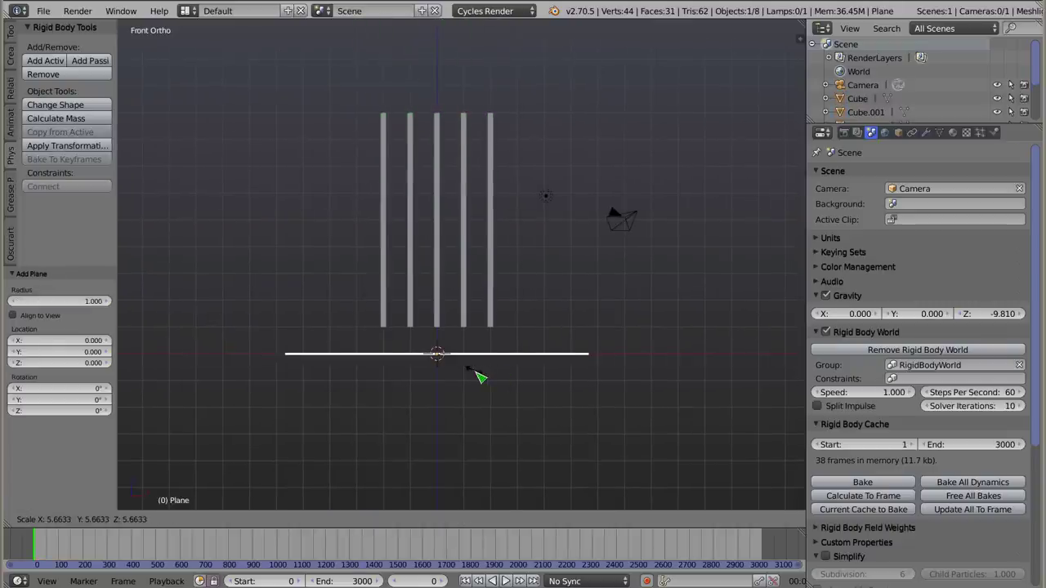
click(480, 376)
click(90, 60)
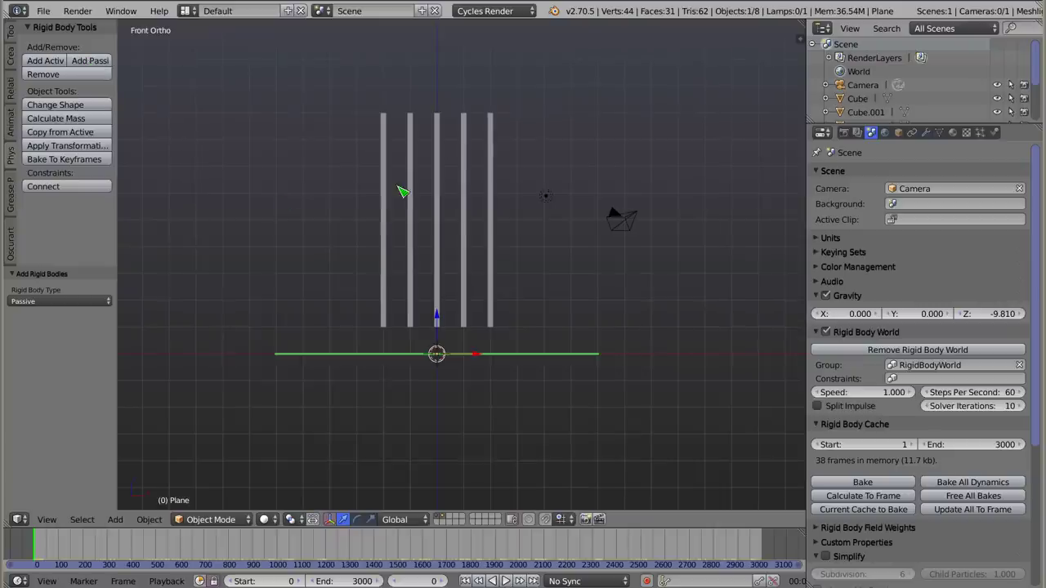
Play the simulation to watch the bars land on the plane, then rewind
key(alt+a)
mouse_move(472, 288)
middle_down()
mouse_move(390, 273)
mouse_move(385, 303)
mouse_move(411, 321)
middle_up()
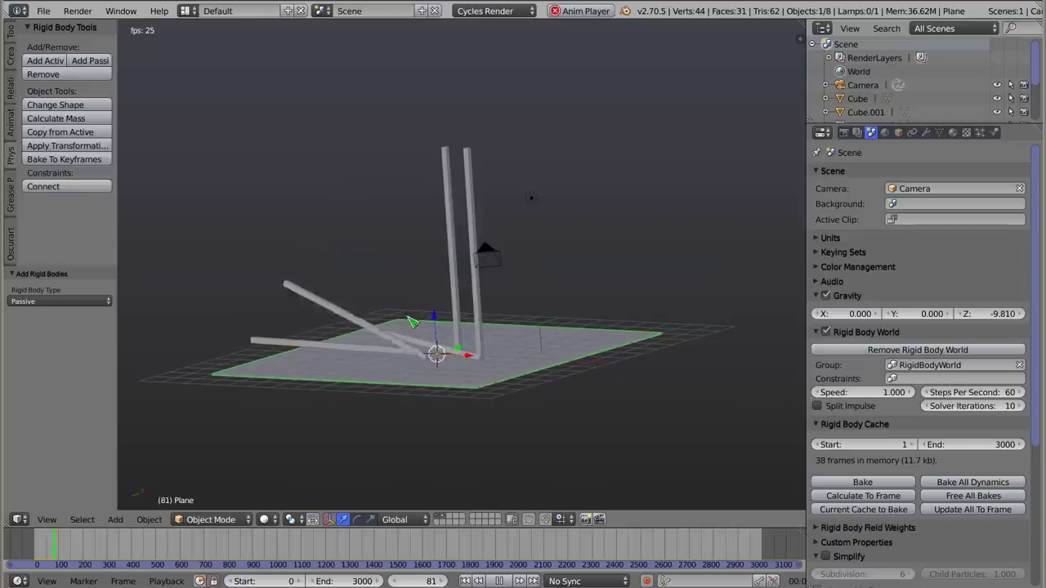
mouse_move(467, 285)
middle_down()
mouse_move(494, 363)
mouse_move(568, 302)
mouse_move(466, 316)
mouse_move(454, 323)
mouse_move(462, 336)
middle_up()
key(Escape)
key(KP_5)
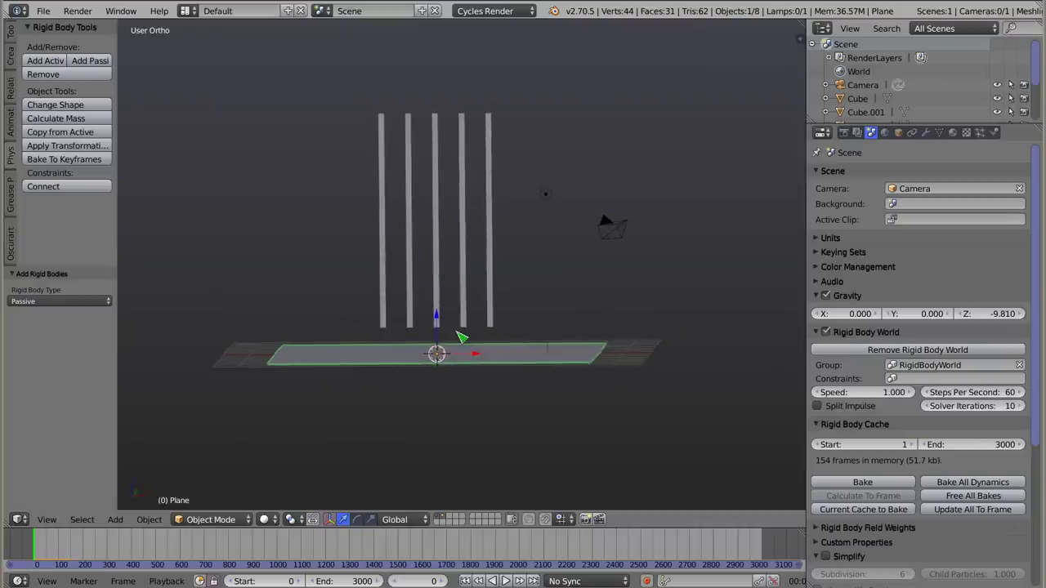
Connect the first and second bars with a Hinge constraint
right_click(382, 219)
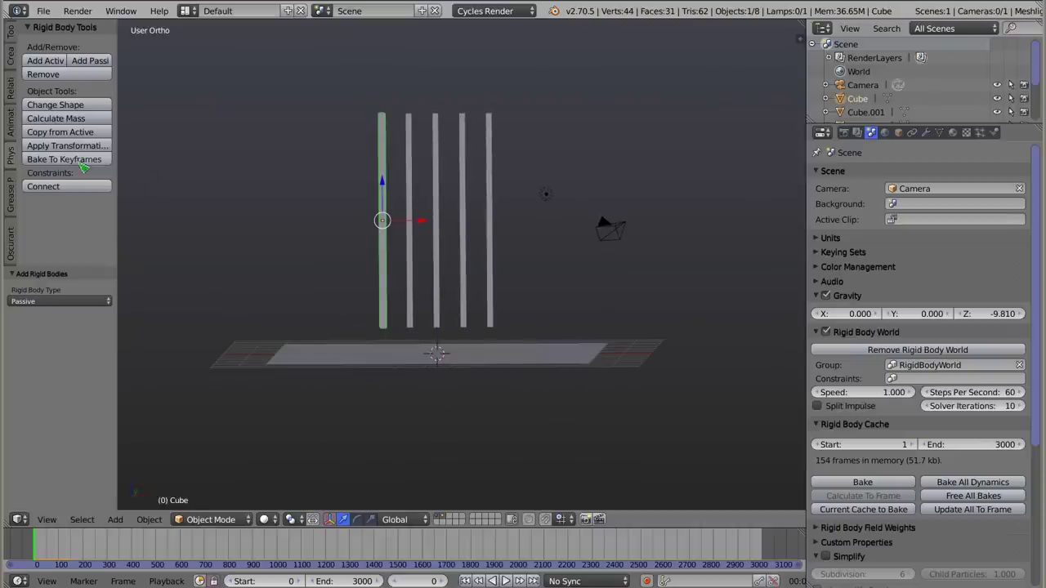
shift+right_click(409, 186)
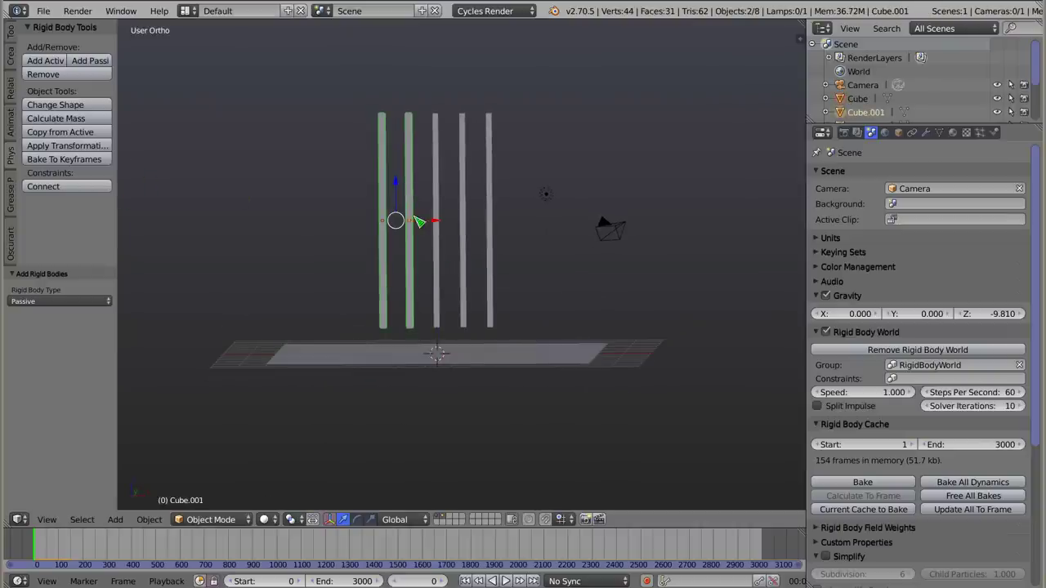
click(69, 190)
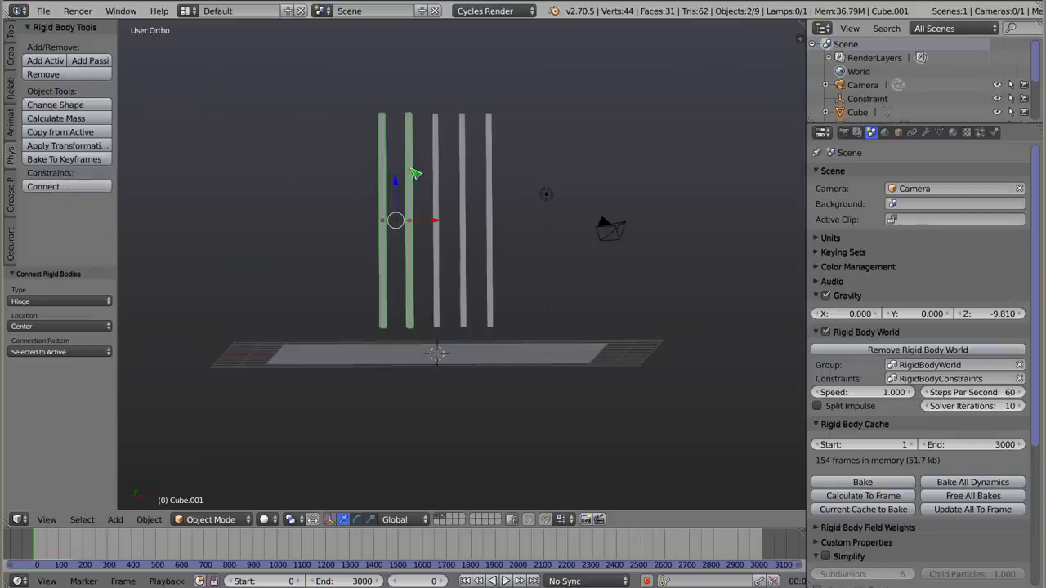
scroll(401, 236, up, 3)
shift+middle_drag(402, 211, 411, 252)
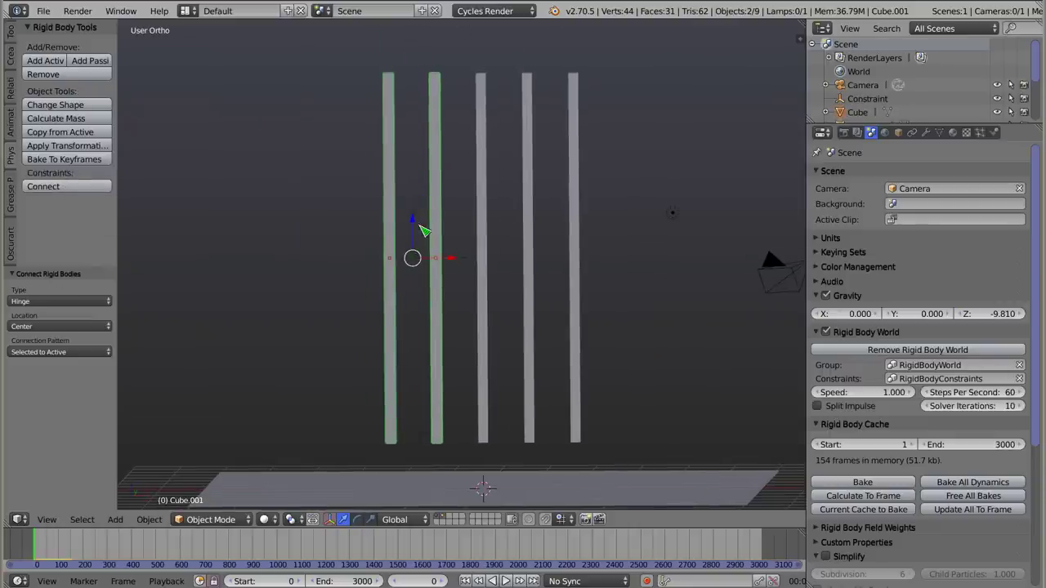
click(37, 300)
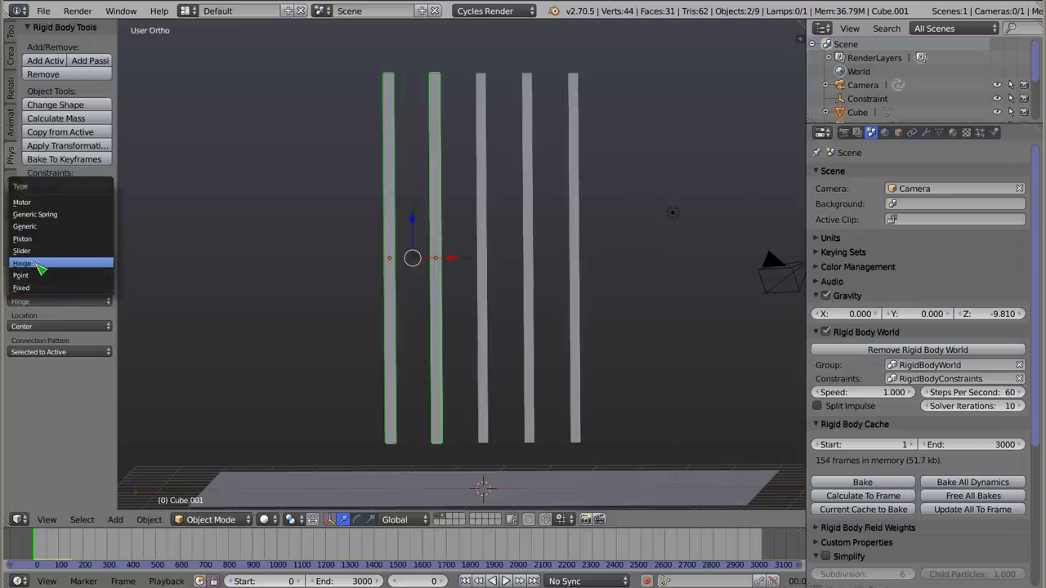
click(37, 266)
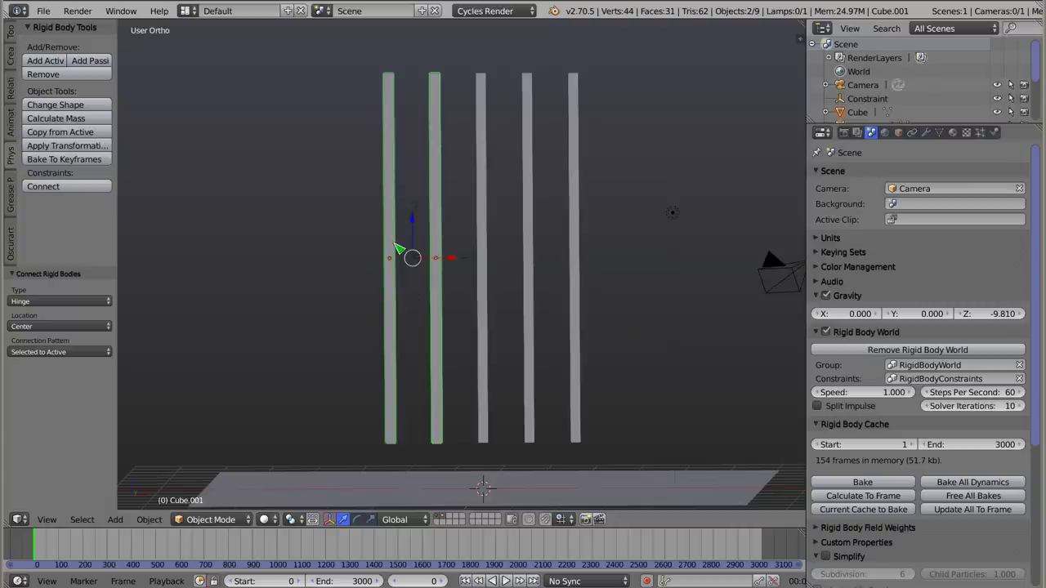
Add Hinge connections between bars 2–3, 3–4 and 4–5
right_click(435, 231)
shift+right_click(482, 227)
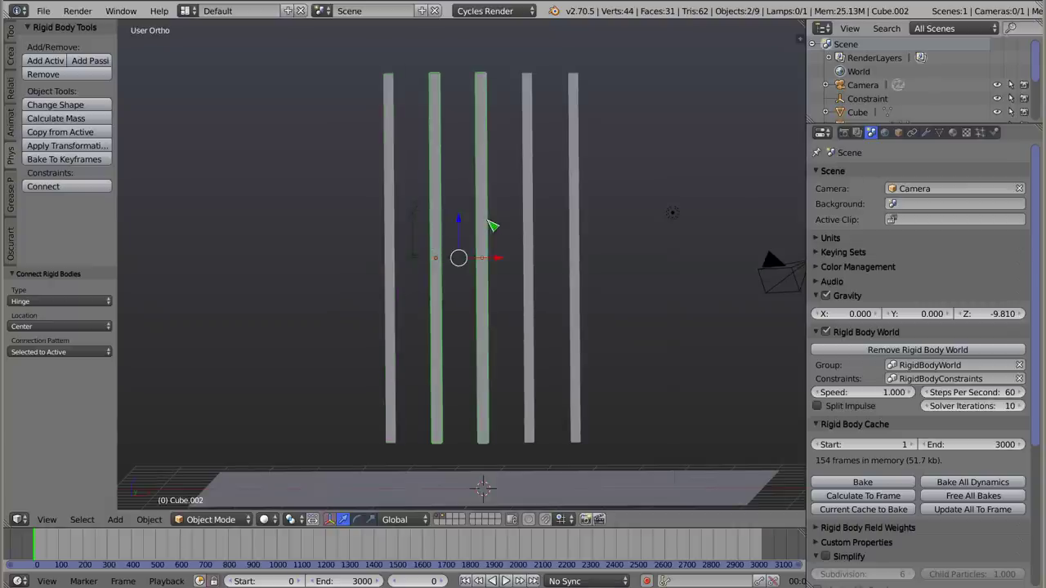
click(57, 187)
right_click(489, 239)
shift+right_click(529, 239)
click(57, 186)
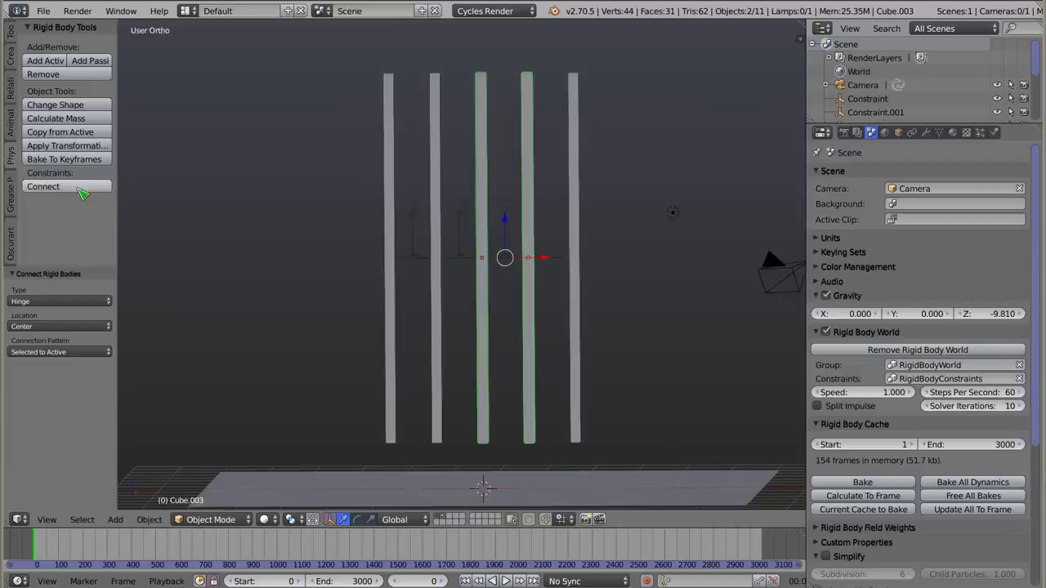
right_click(529, 237)
shift+right_click(577, 228)
click(57, 186)
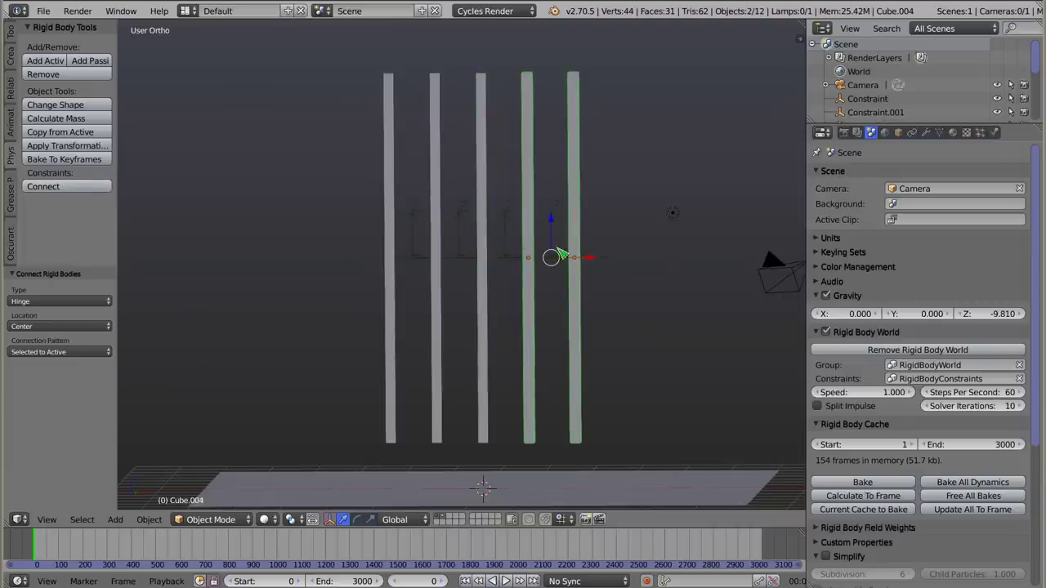
mouse_move(463, 266)
middle_down()
mouse_move(483, 259)
mouse_move(467, 331)
mouse_move(462, 258)
mouse_move(510, 231)
mouse_move(434, 191)
mouse_move(431, 167)
middle_up()
scroll(479, 311, down, 3)
Deselect everything and preview the hinged bars in the simulation
key(a)
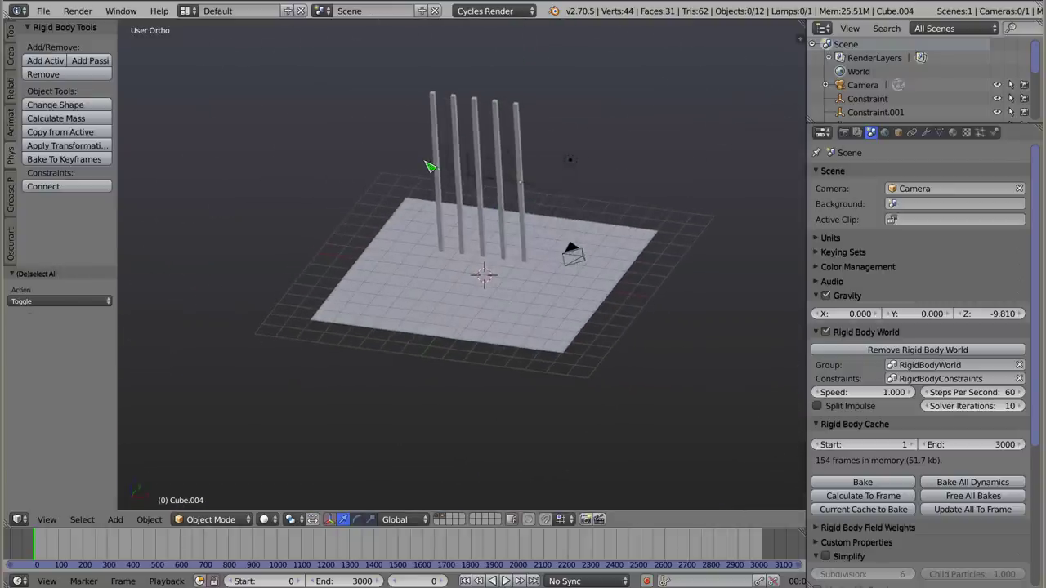
key(alt+a)
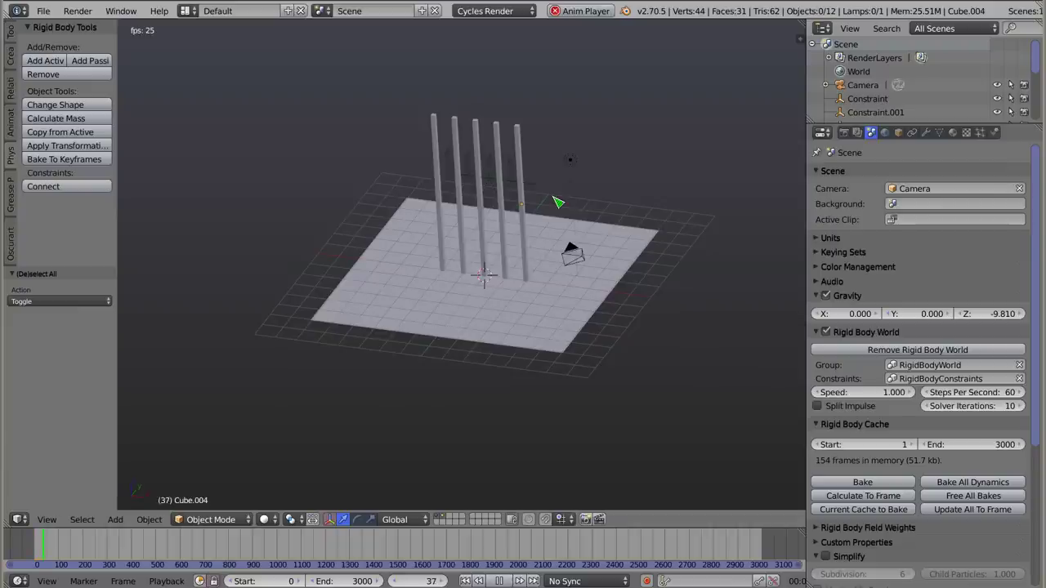
key(Escape)
In Right Ortho view, rotate the bars and hinges by -2.046° and replay the toppling
mouse_move(498, 308)
middle_down()
mouse_move(366, 270)
mouse_move(329, 236)
middle_up()
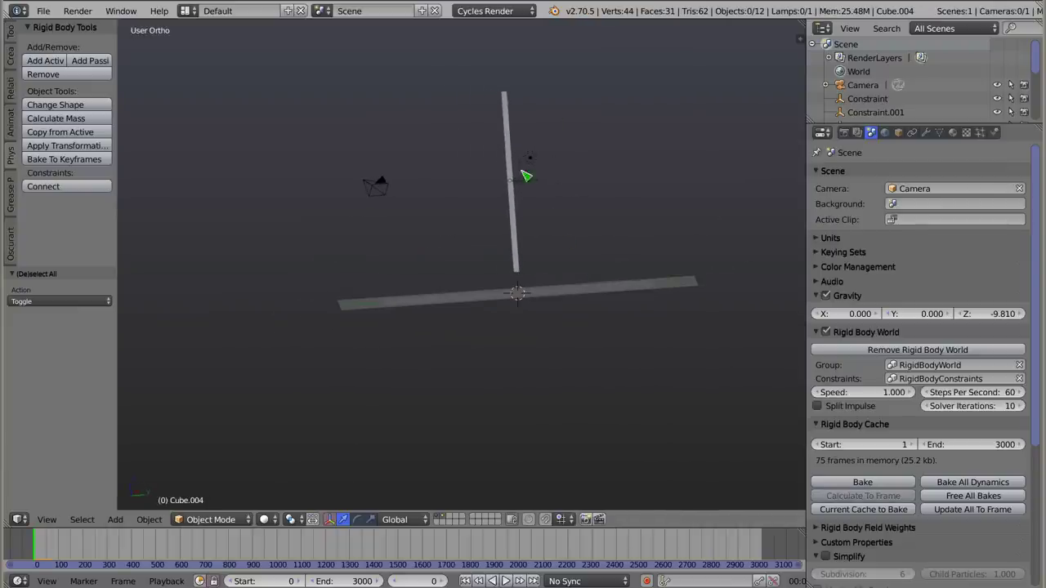
middle_drag(483, 82, 585, 244)
key(KP_3)
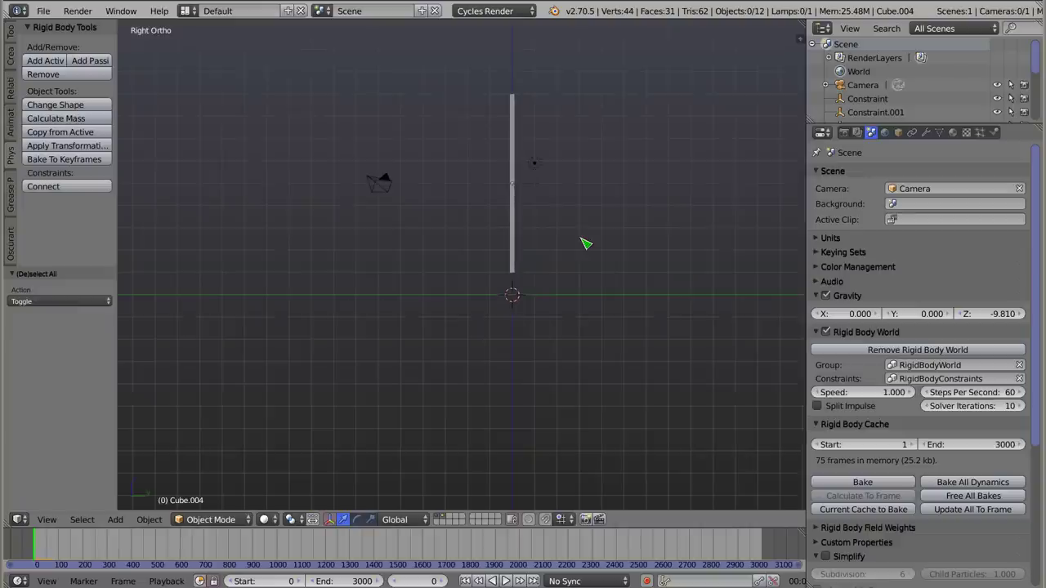
key(b)
drag(482, 70, 519, 290)
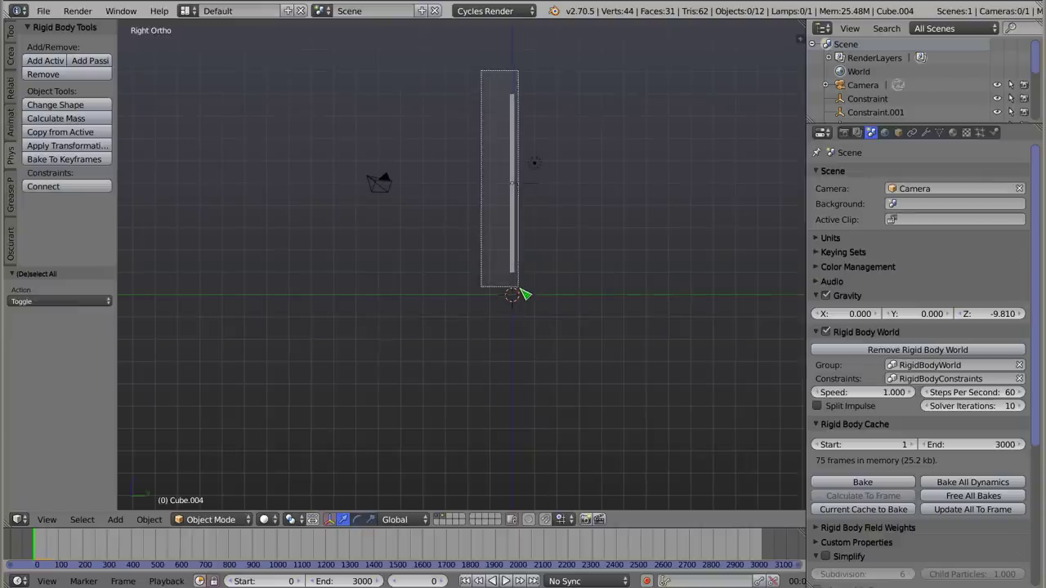
key(r)
click(641, 79)
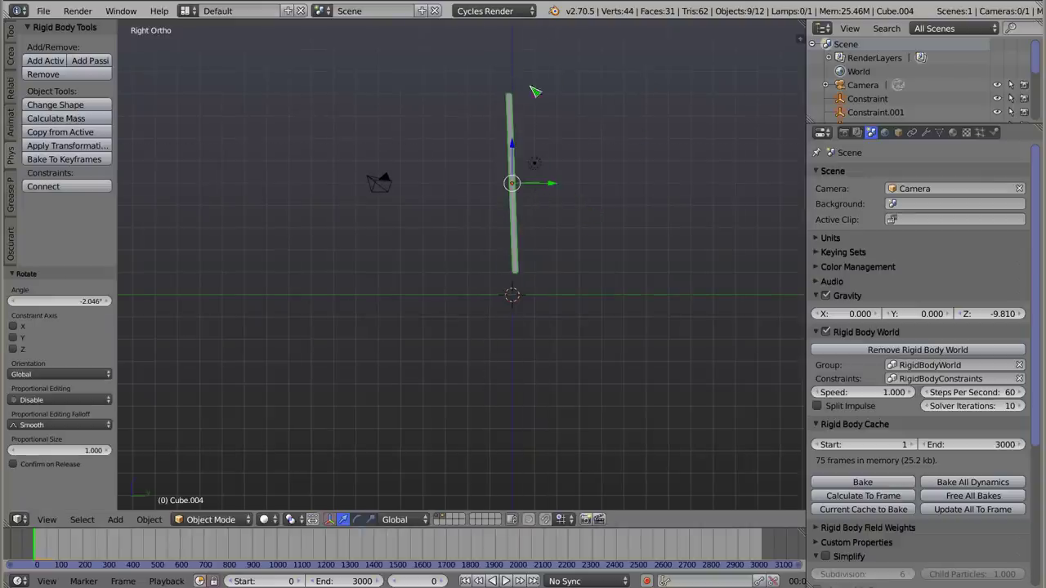
key(alt+a)
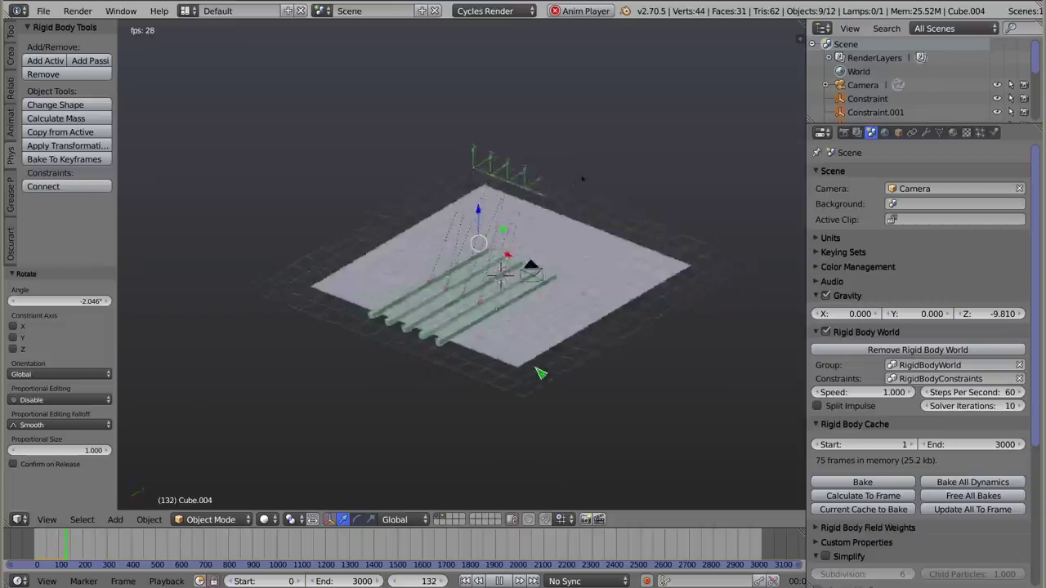
key(Escape)
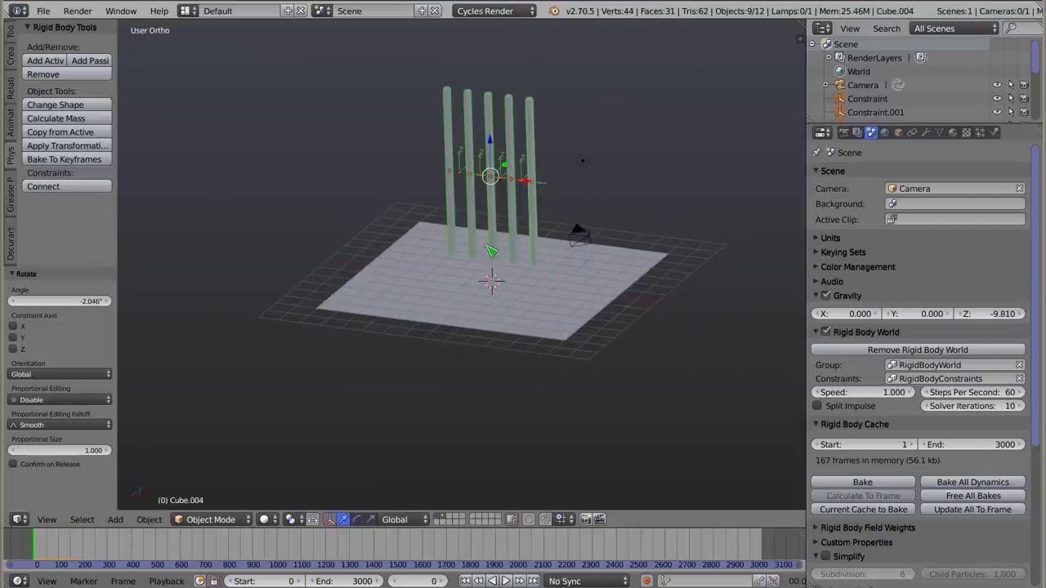
Add a cube in front view and make it a passive rigid body
key(KP_1)
key(shift+a)
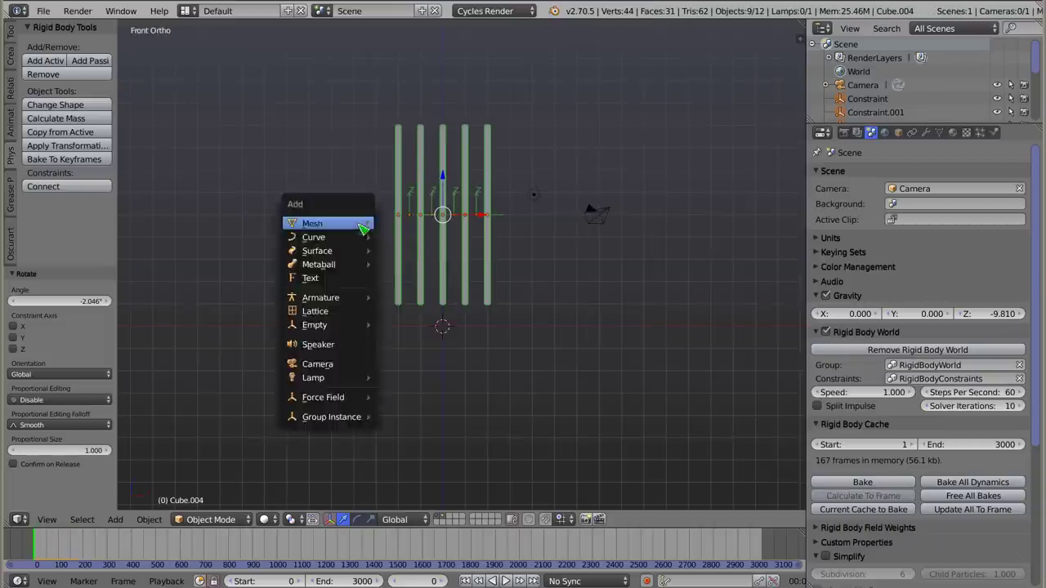
click(407, 239)
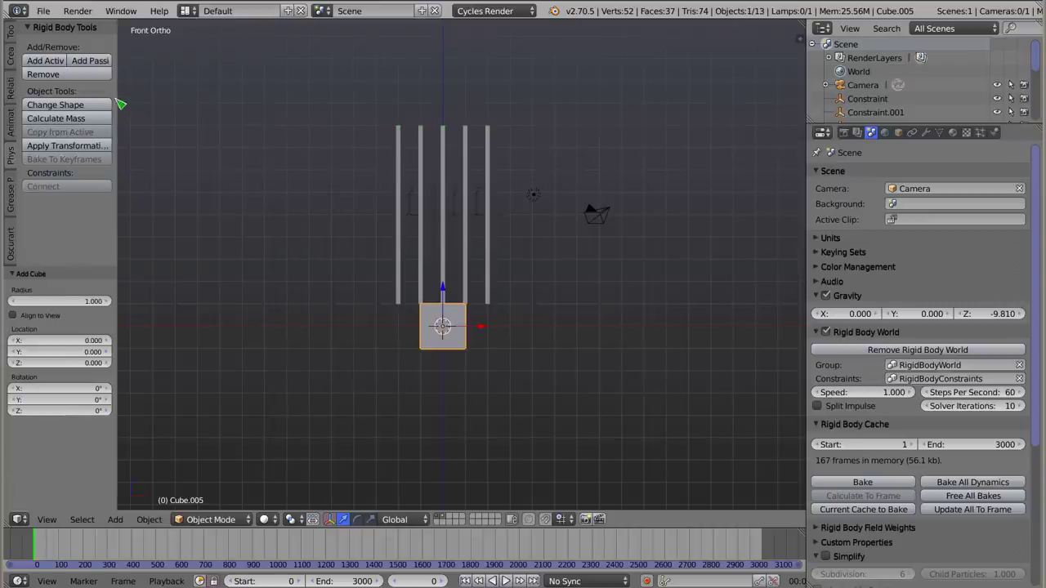
click(90, 60)
Move the cube to X 2, Z 1, then slide it along Y in front of the bars
key(g)
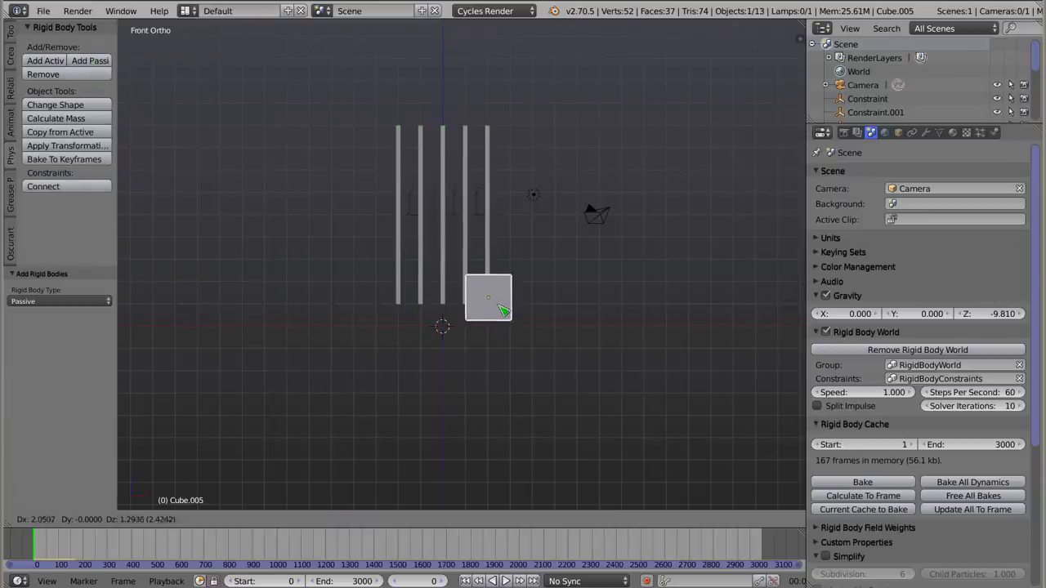
click(499, 306)
middle_drag(448, 260, 519, 306)
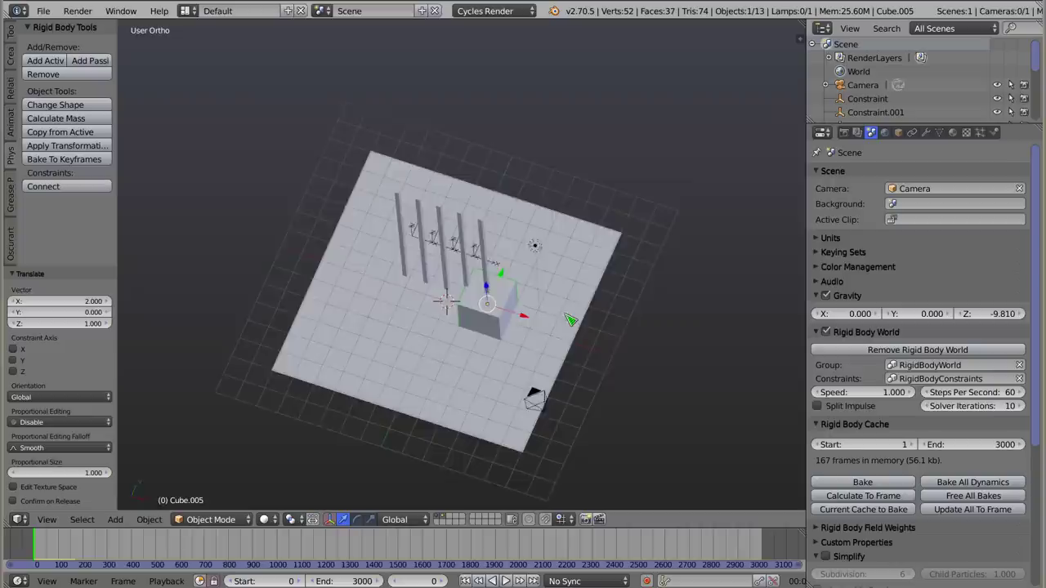
drag(524, 294, 449, 174)
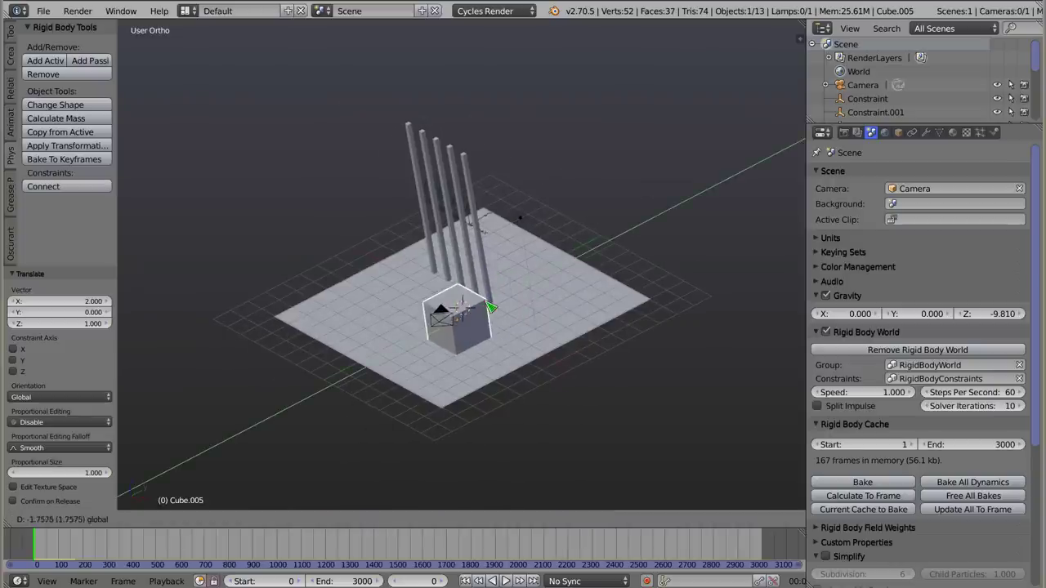
mouse_move(473, 272)
middle_down()
mouse_move(535, 280)
mouse_move(679, 220)
mouse_move(523, 320)
mouse_move(269, 331)
mouse_move(303, 319)
mouse_move(572, 343)
mouse_move(492, 248)
mouse_move(517, 309)
middle_up()
drag(478, 307, 448, 353)
middle_drag(447, 353, 401, 303)
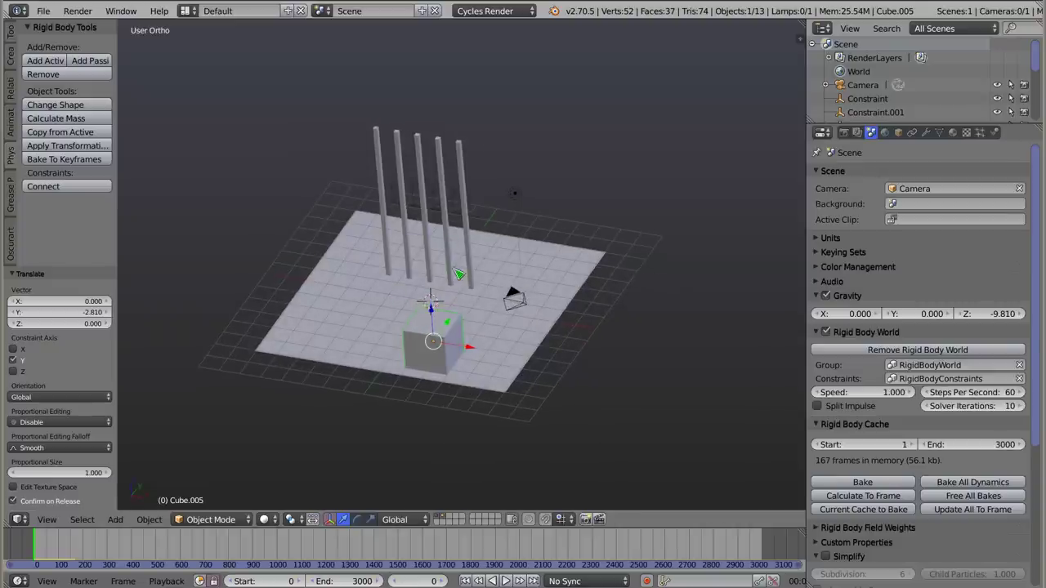
Play the simulation from several angles to watch the bars topple beside the cube
key(alt+a)
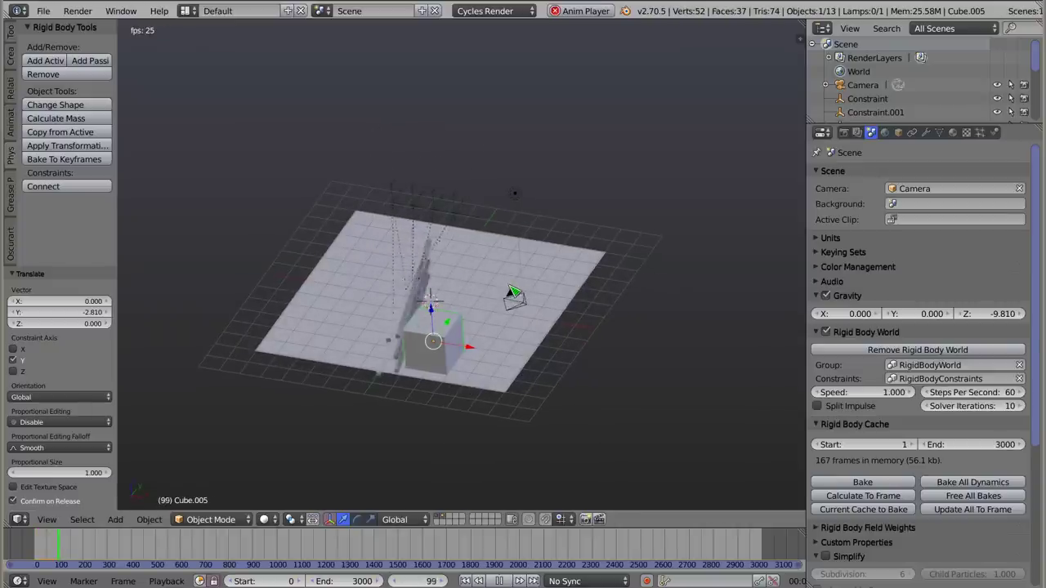
mouse_move(468, 339)
middle_down()
mouse_move(392, 356)
mouse_move(401, 396)
middle_up()
scroll(393, 356, up, 3)
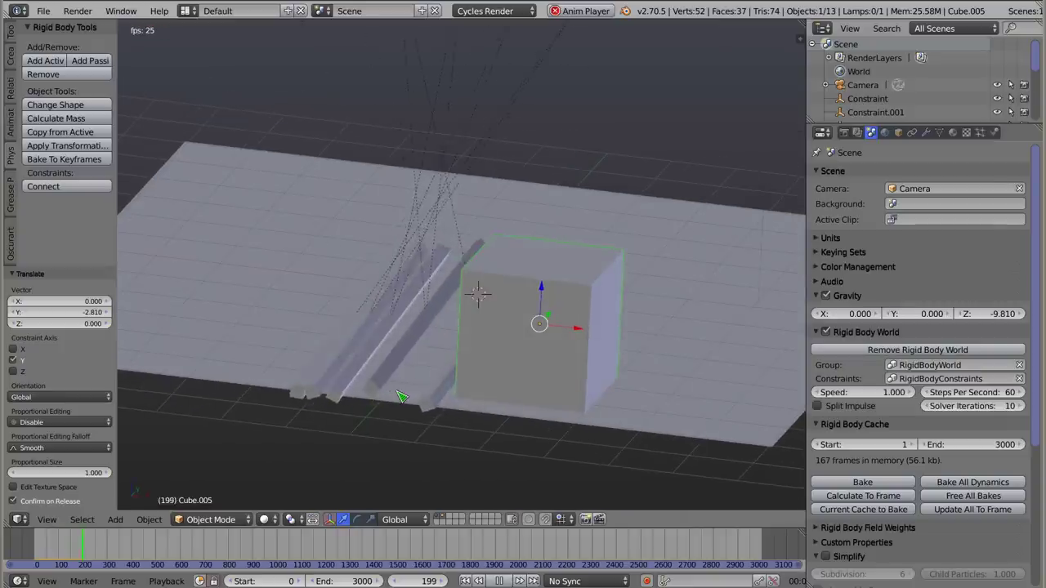
key(shift+Left)
middle_drag(474, 292, 542, 303)
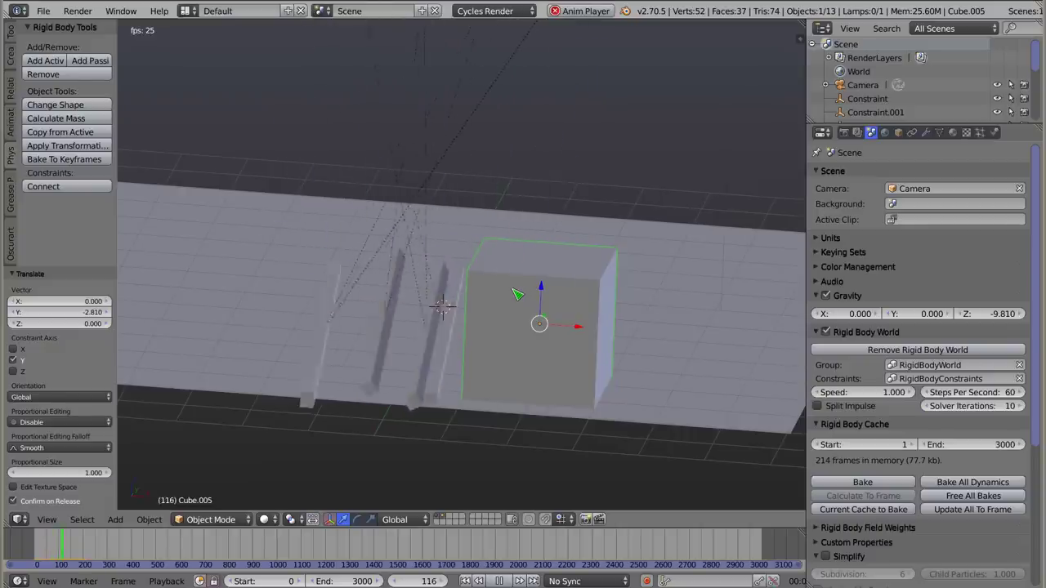
key(Escape)
scroll(417, 291, down, 4)
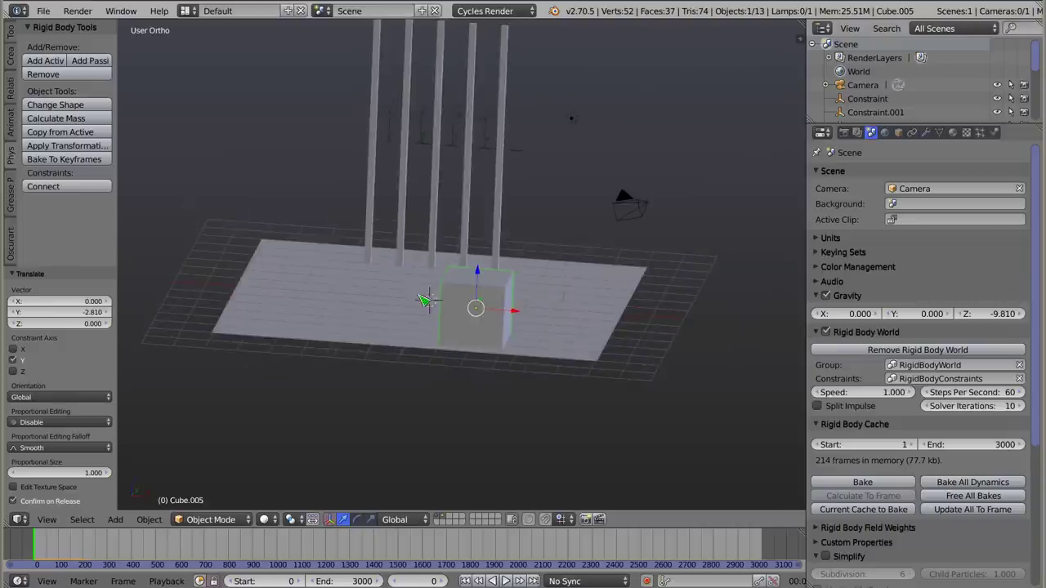
middle_drag(430, 328, 454, 211)
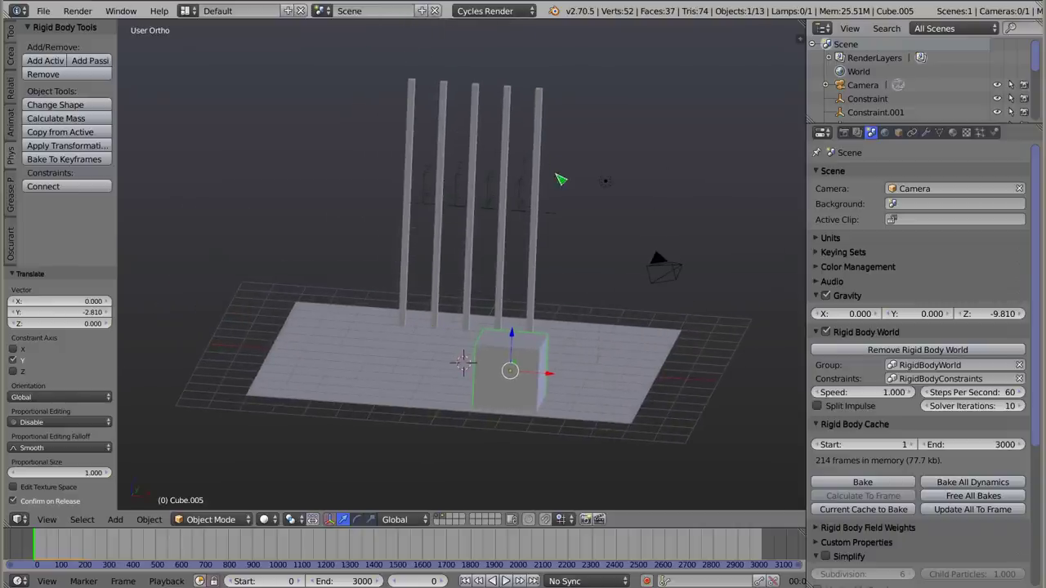
key(alt+a)
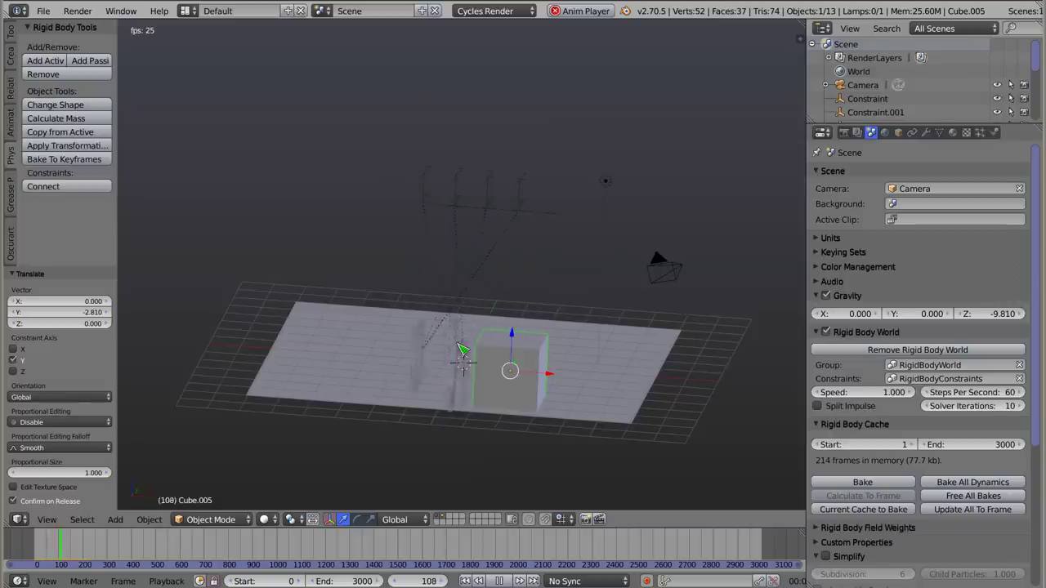
key(Escape)
Replay the simulation in front orthographic view and rewind to frame 0
key(KP_5)
key(KP_1)
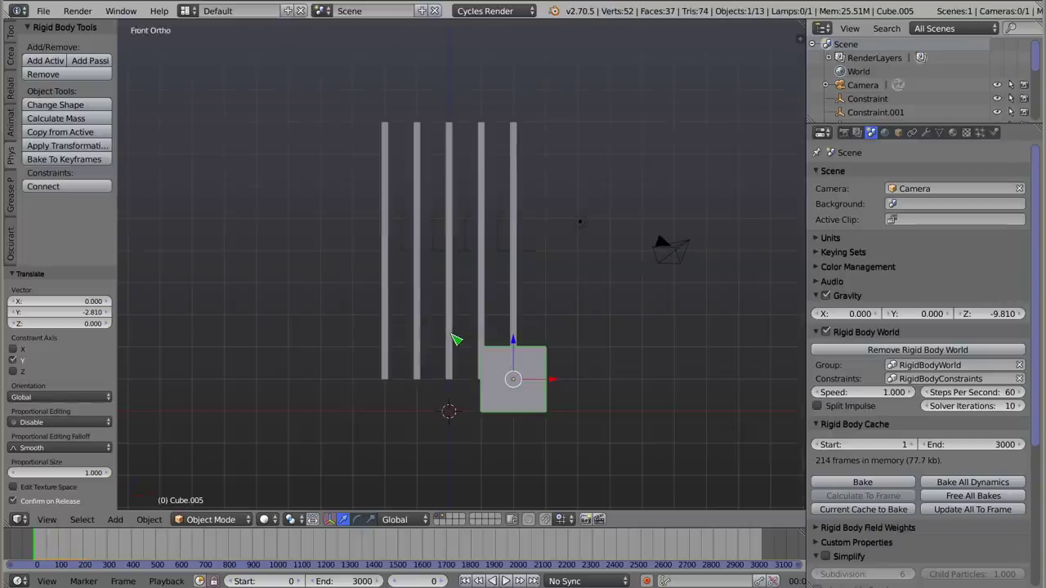
key(alt+a)
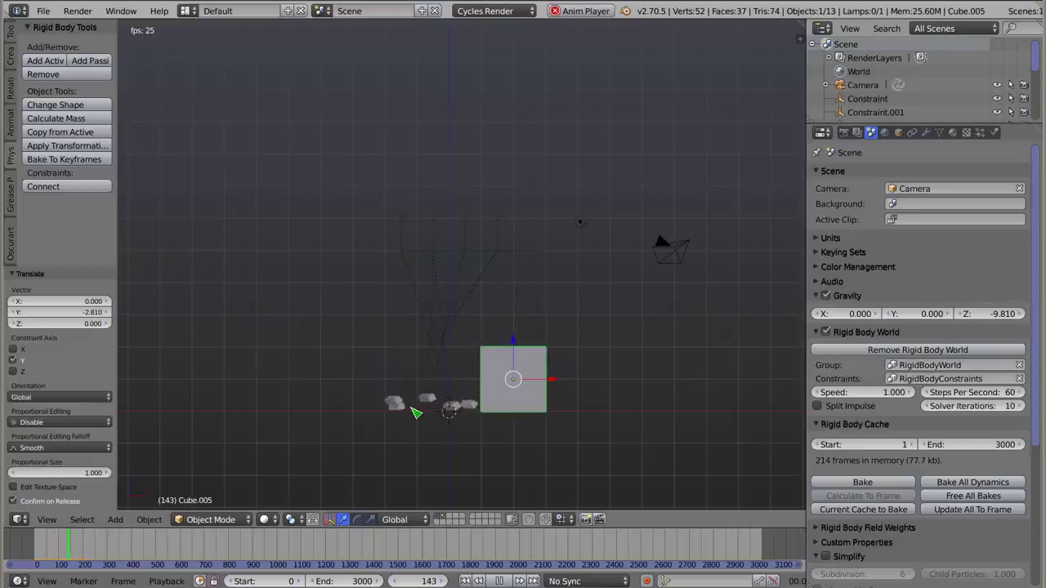
key(Escape)
key(alt+a)
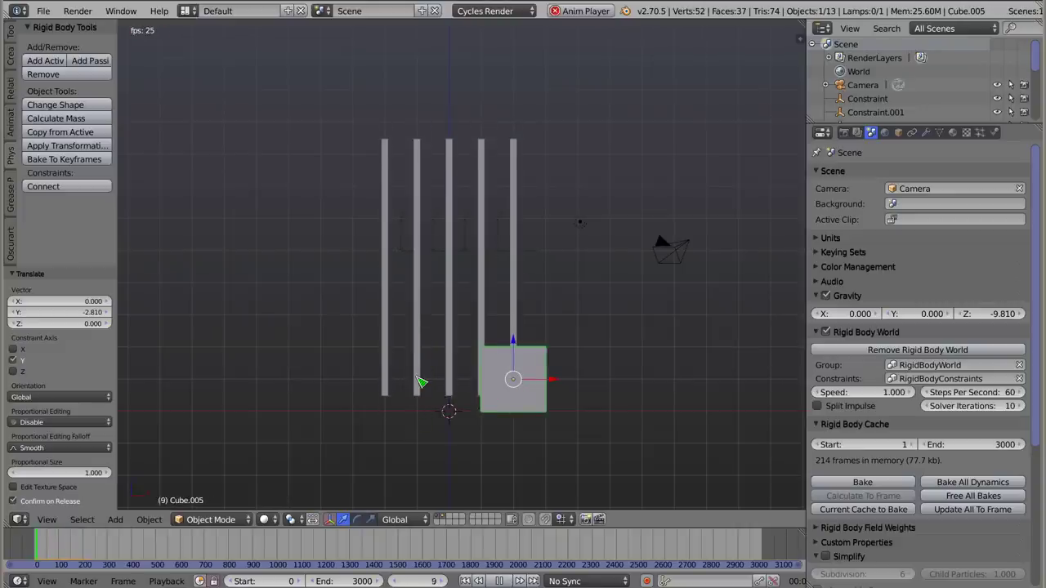
scroll(390, 423, up, 5)
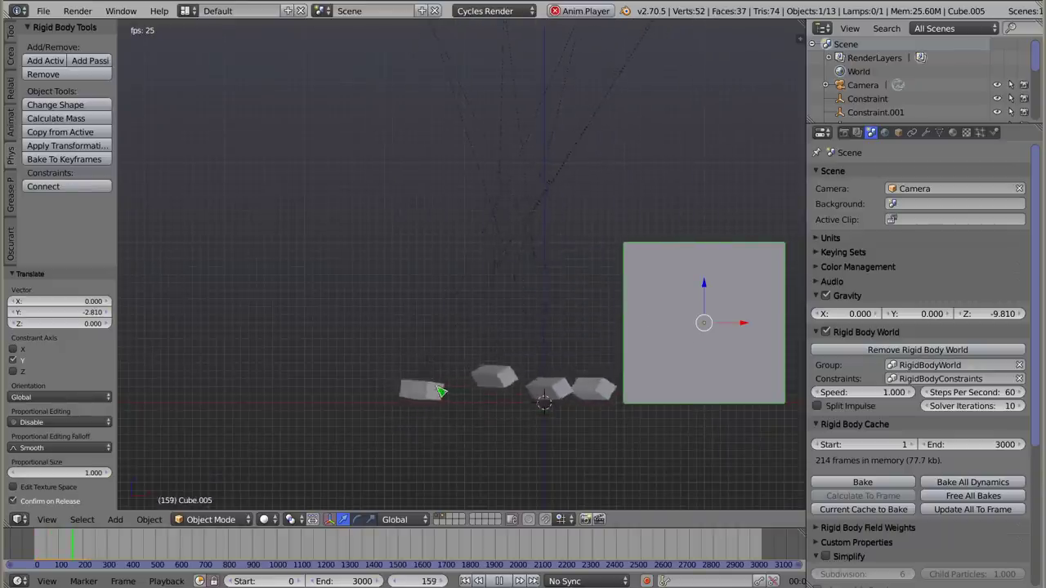
key(Escape)
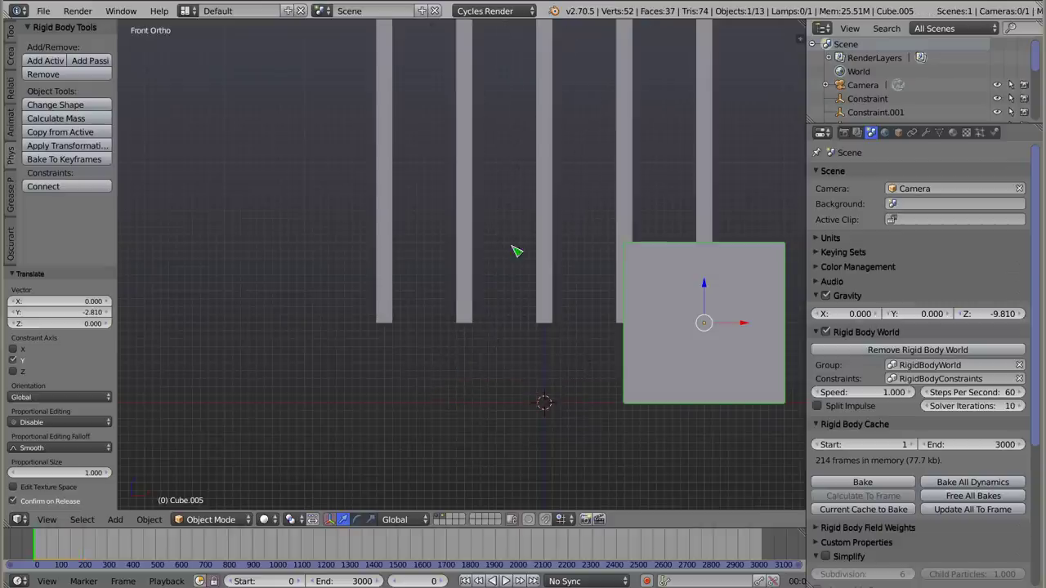
Review the Physics settings of each hinge constraint, ending on Constraint.003, then replay the simulation
shift+middle_drag(539, 215, 467, 296)
scroll(464, 294, down, 4)
right_click(425, 219)
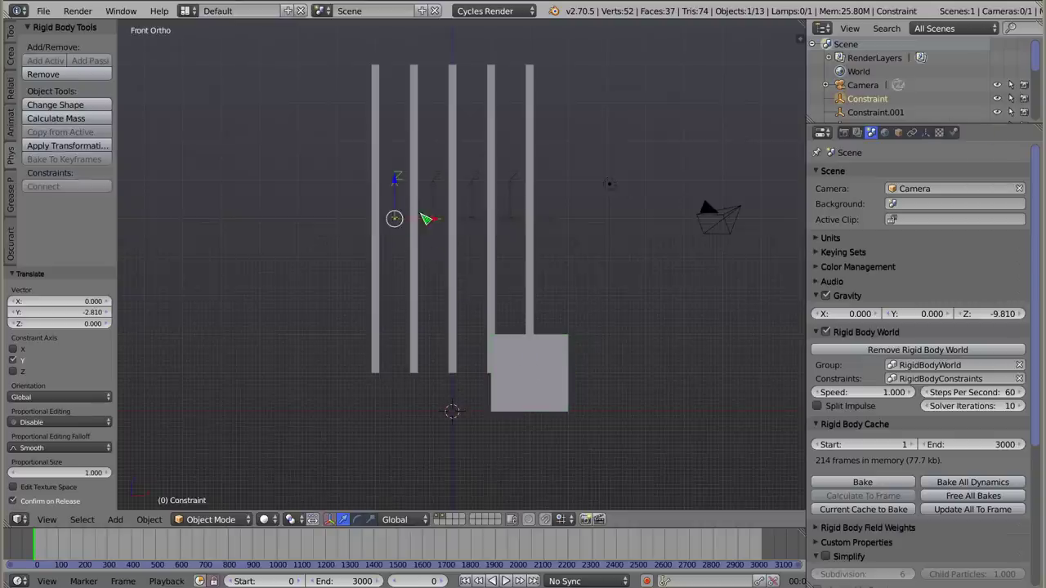
click(952, 133)
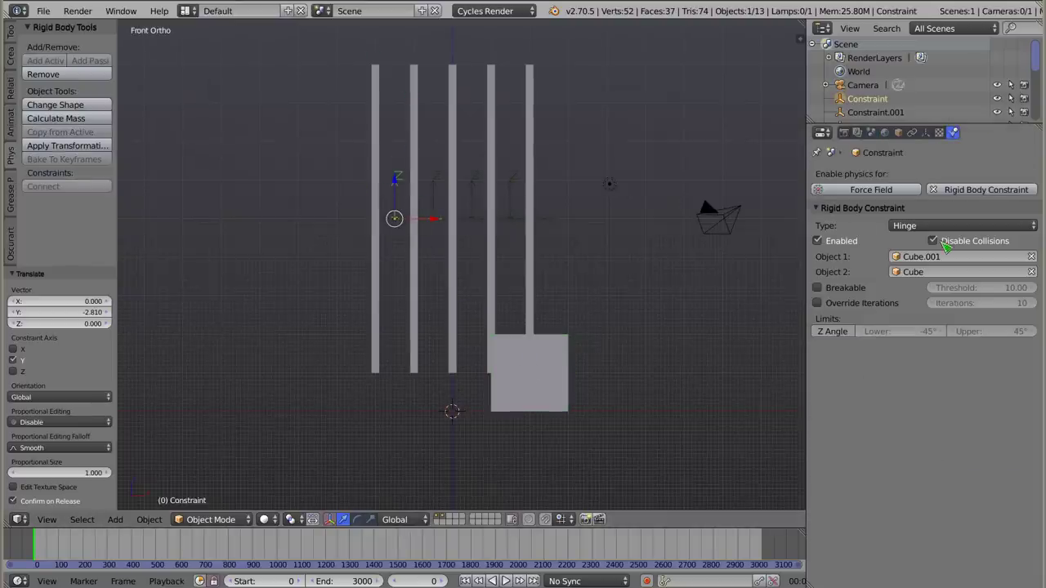
right_click(433, 218)
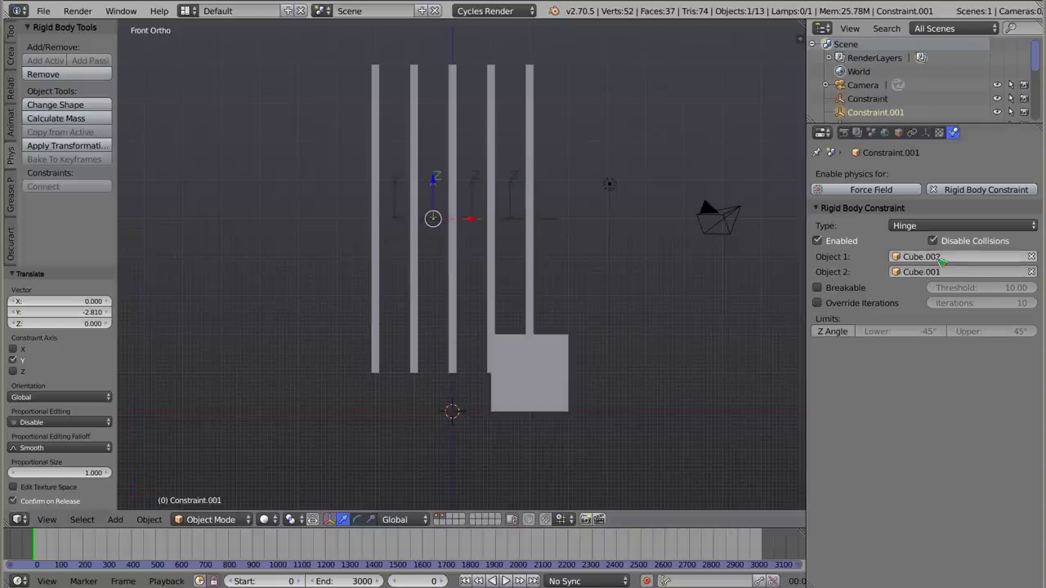
right_click(471, 218)
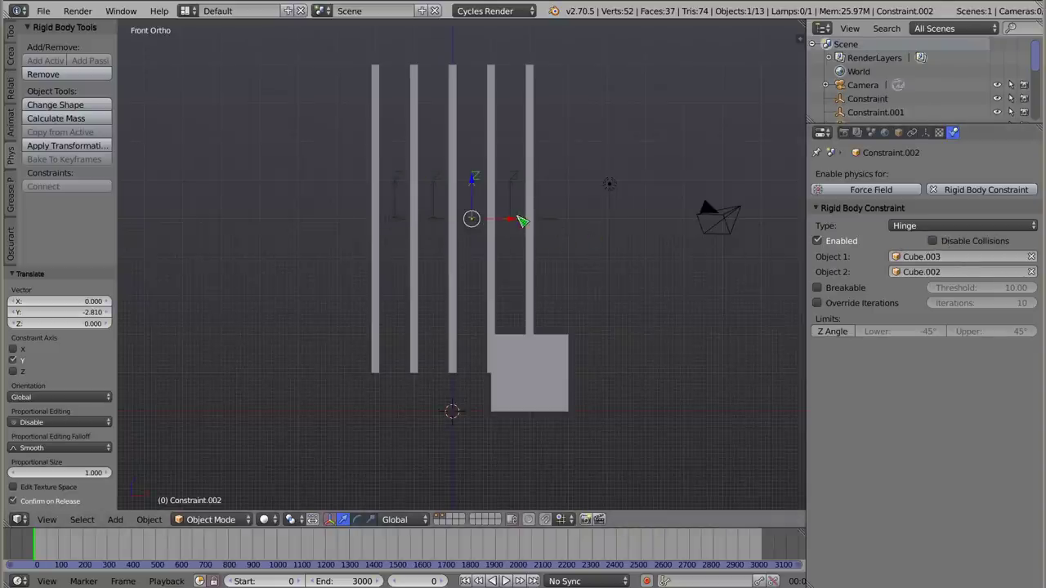
click(932, 241)
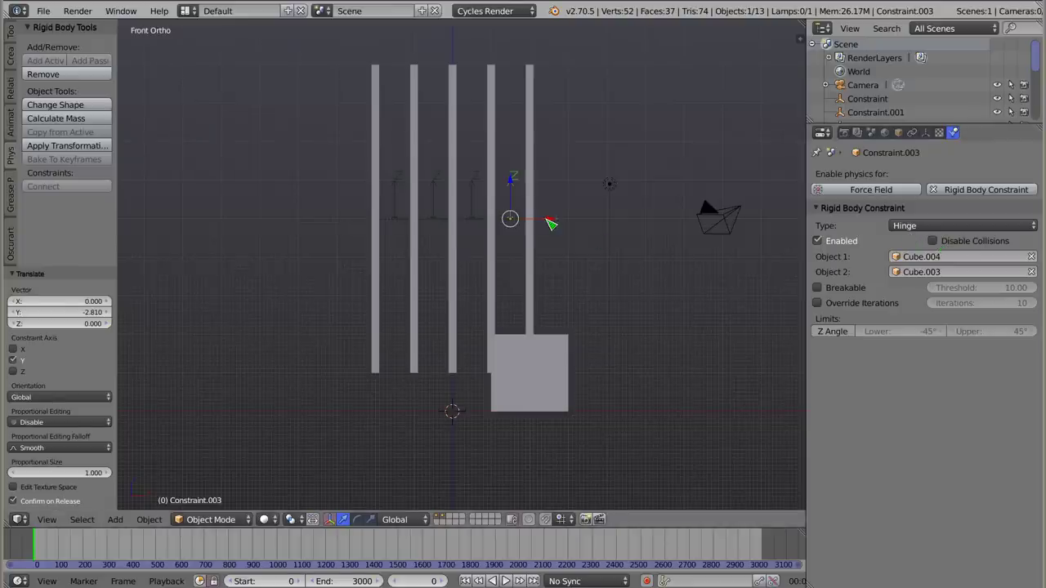
key(alt+a)
shift+middle_drag(439, 322, 442, 283)
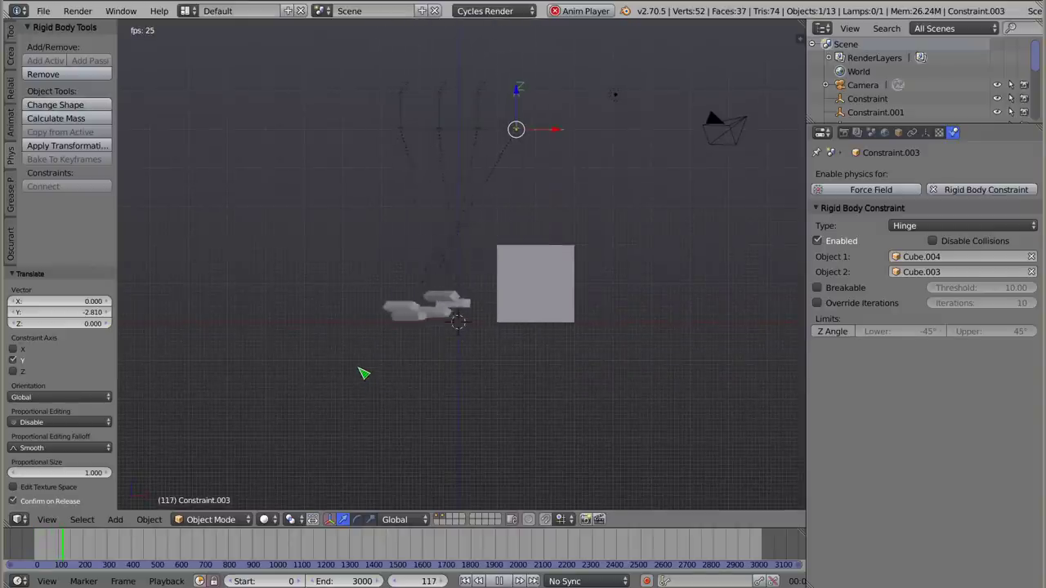
mouse_move(452, 320)
middle_down()
mouse_move(416, 341)
mouse_move(422, 334)
middle_up()
key(Escape)
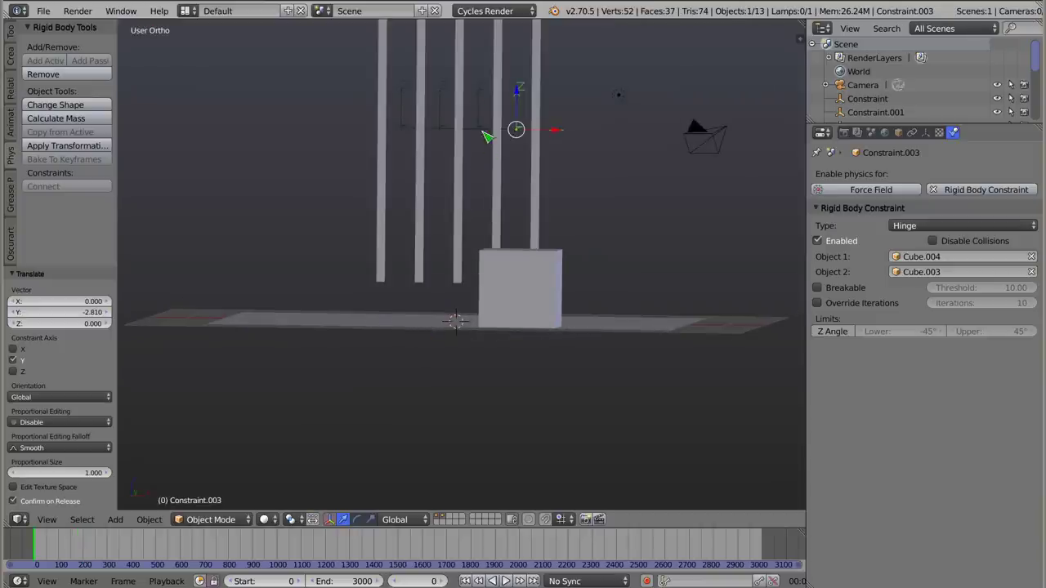
shift+middle_drag(488, 155, 457, 194)
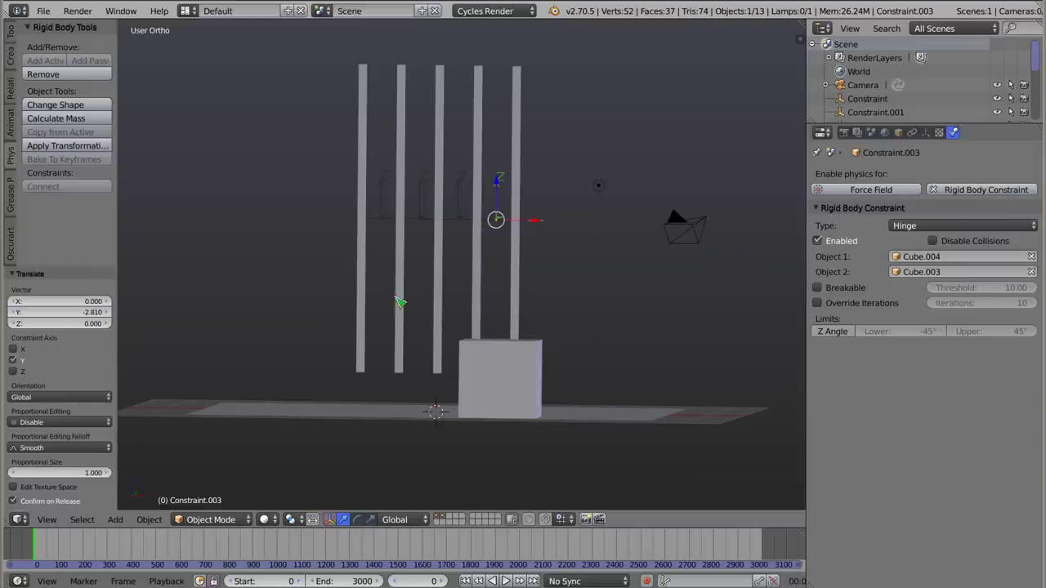
mouse_move(472, 238)
middle_down()
mouse_move(427, 313)
mouse_move(428, 282)
mouse_move(396, 335)
middle_up()
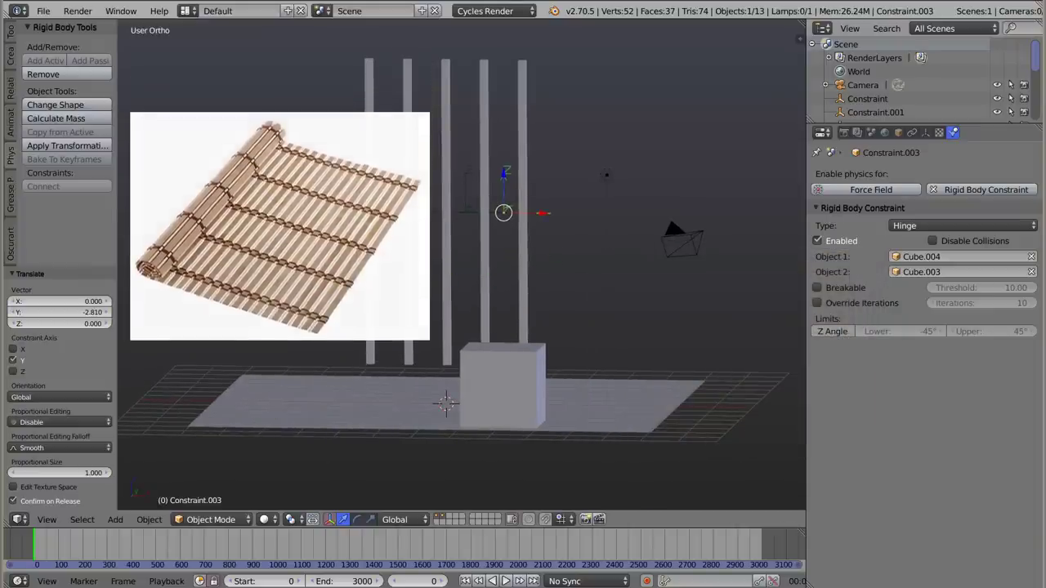
Select all nine objects: the five bars and their four hinge constraint empties
click(369, 214)
shift+click(387, 213)
shift+click(409, 213)
shift+click(425, 211)
shift+click(445, 205)
shift+click(464, 201)
shift+click(484, 198)
shift+click(505, 196)
shift+click(524, 199)
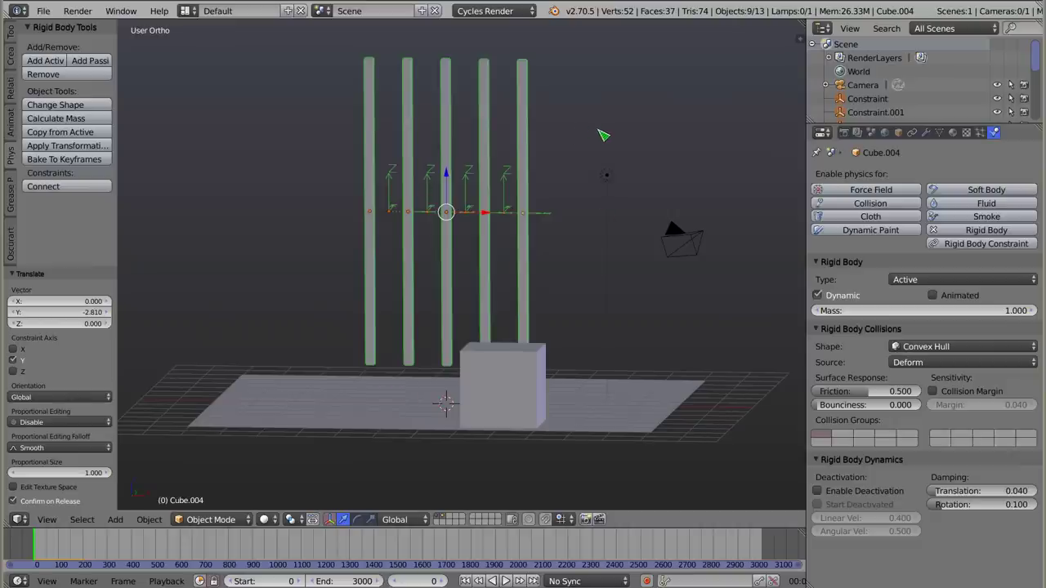
Scale the selected bars along X to about 0.397 to bunch them together
key(s)
key(x)
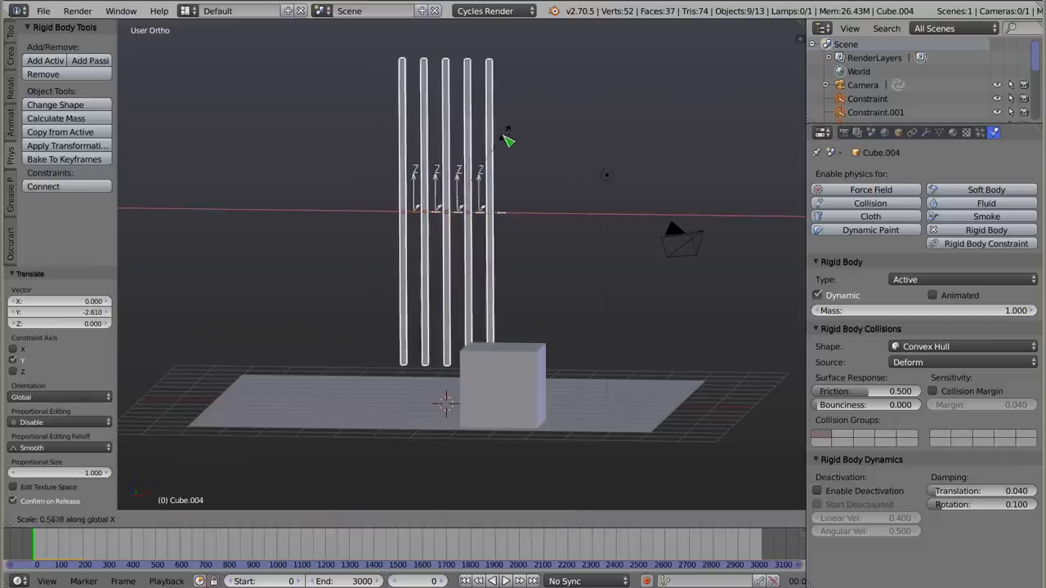
key(Escape)
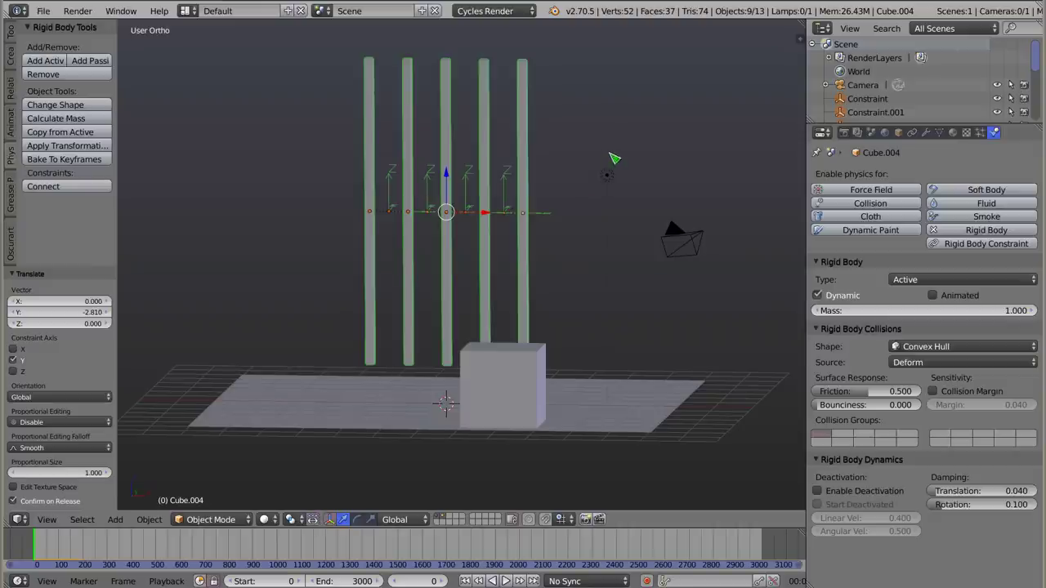
key(s)
key(x)
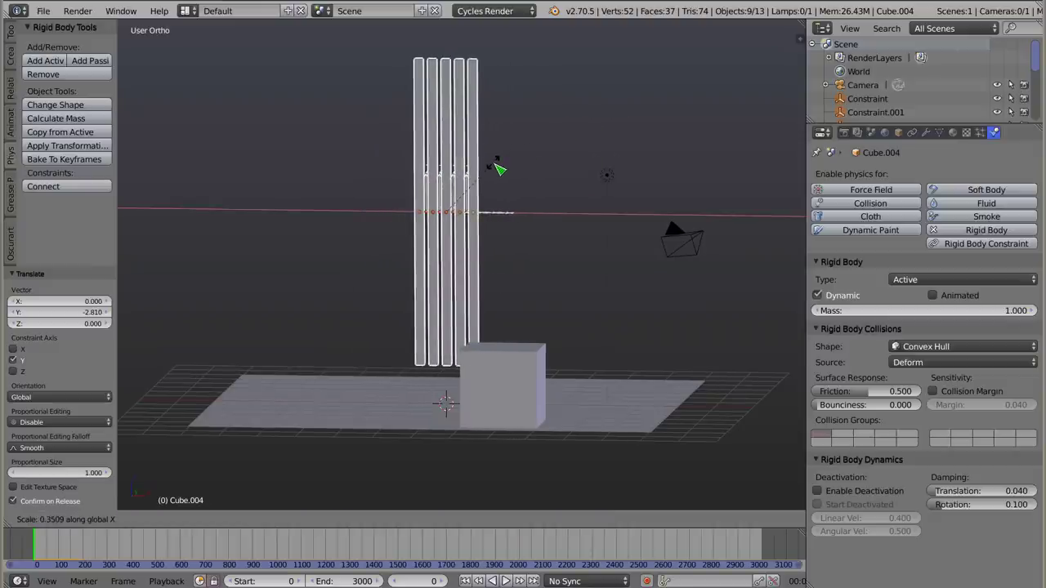
click(508, 168)
Move the passive cube -0.452 along X beneath the bars and play the simulation
key(a)
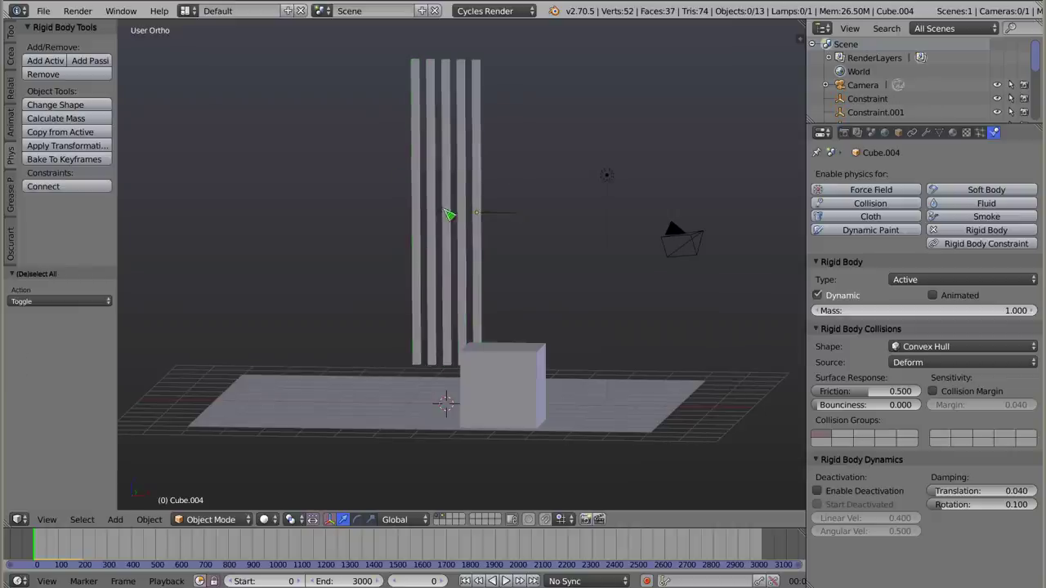
middle_drag(392, 441, 529, 398)
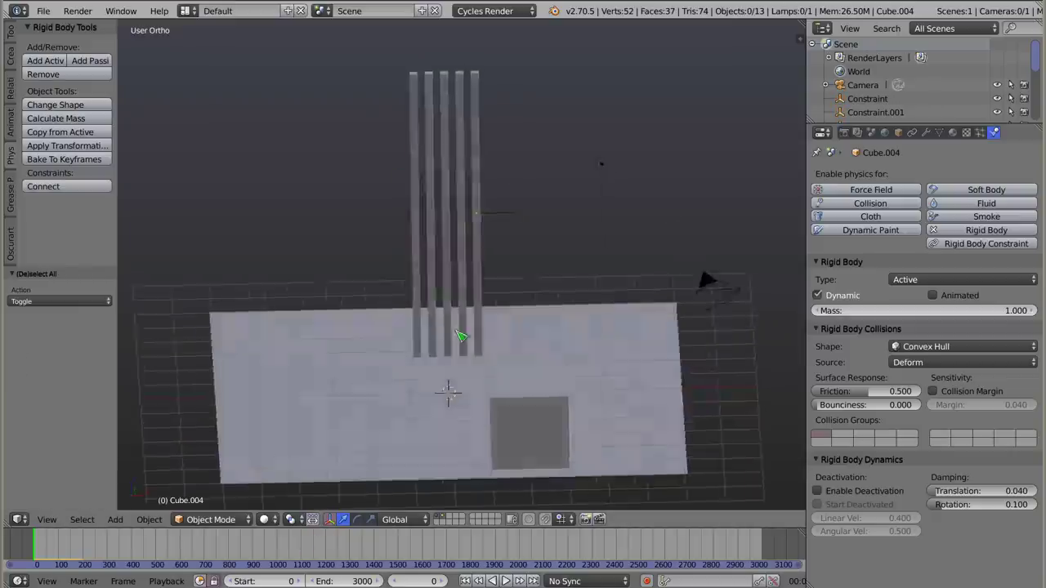
click(530, 399)
drag(564, 413, 544, 410)
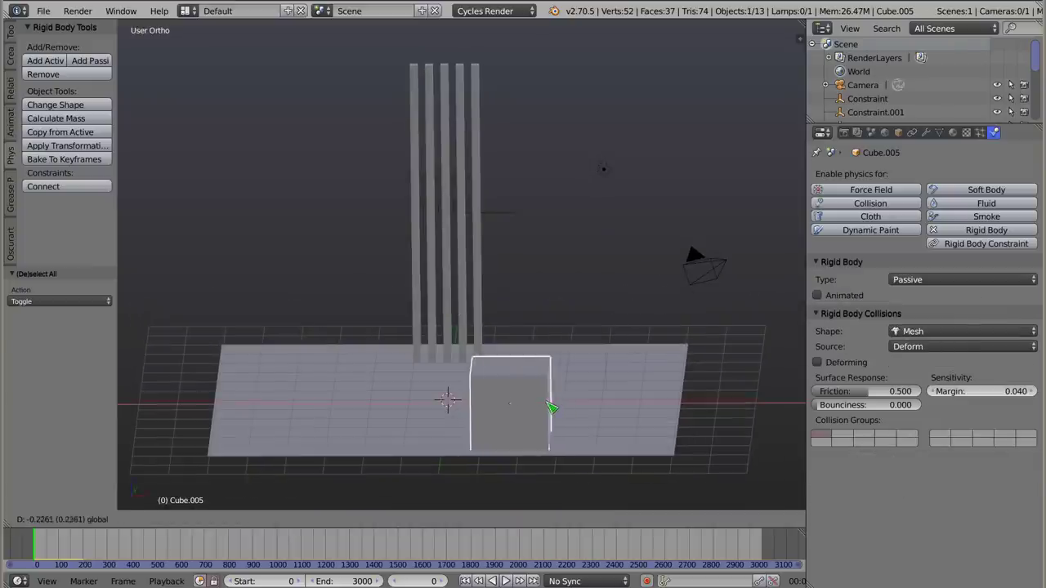
key(alt+a)
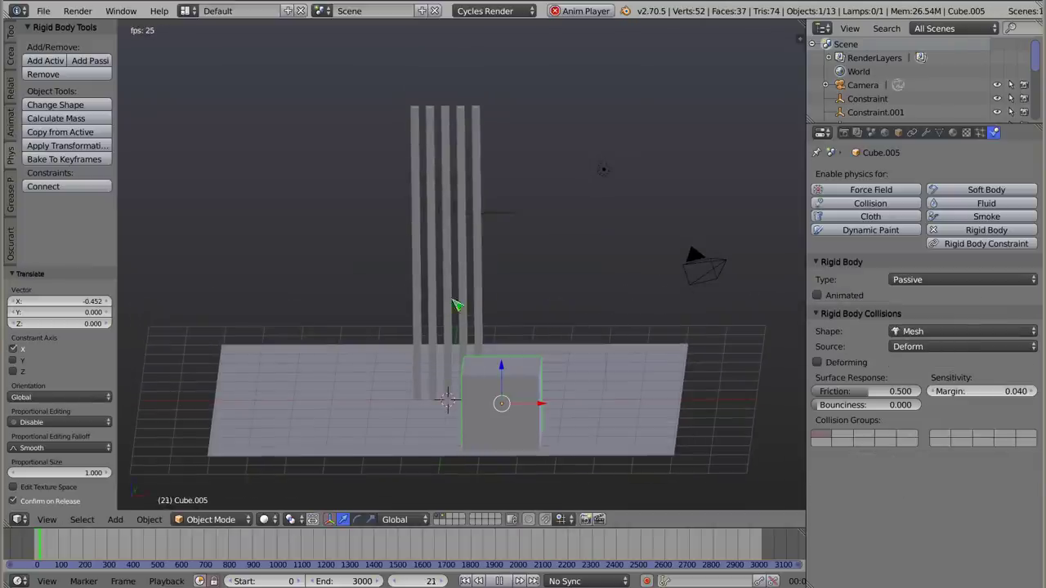
Stop playback, rewind to the start, and bring the bars into an angled top view
mouse_move(465, 367)
middle_down()
mouse_move(496, 301)
mouse_move(523, 357)
middle_up()
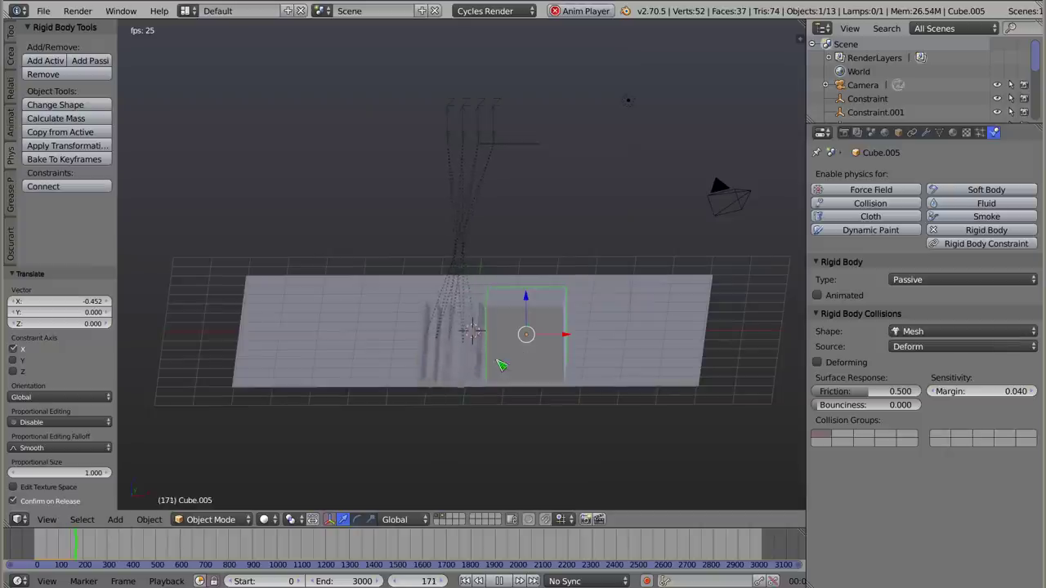
key(Escape)
mouse_move(464, 265)
middle_down()
mouse_move(603, 125)
mouse_move(595, 119)
middle_up()
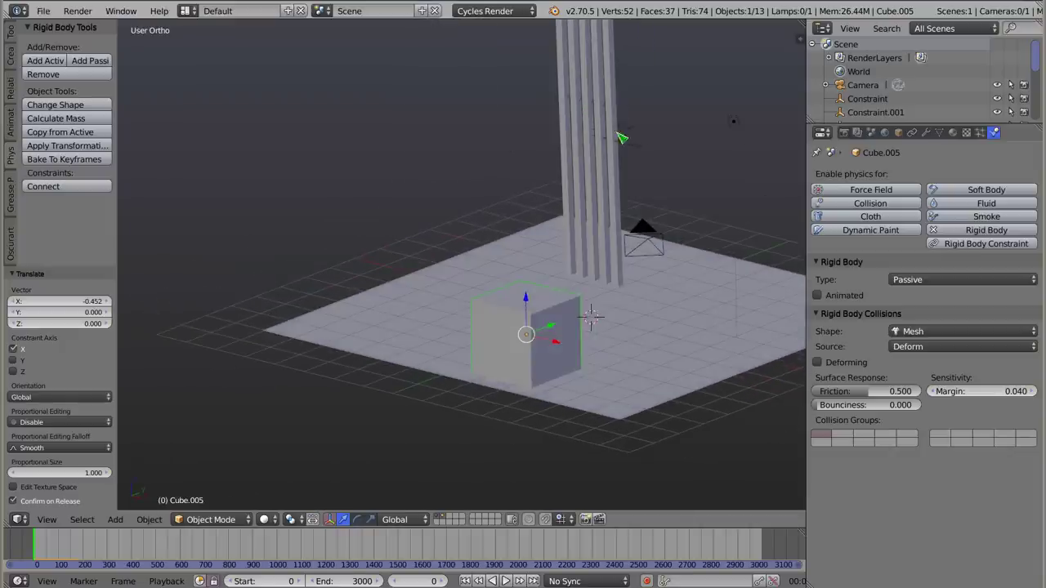
right_click(635, 139)
shift+middle_drag(562, 190, 463, 242)
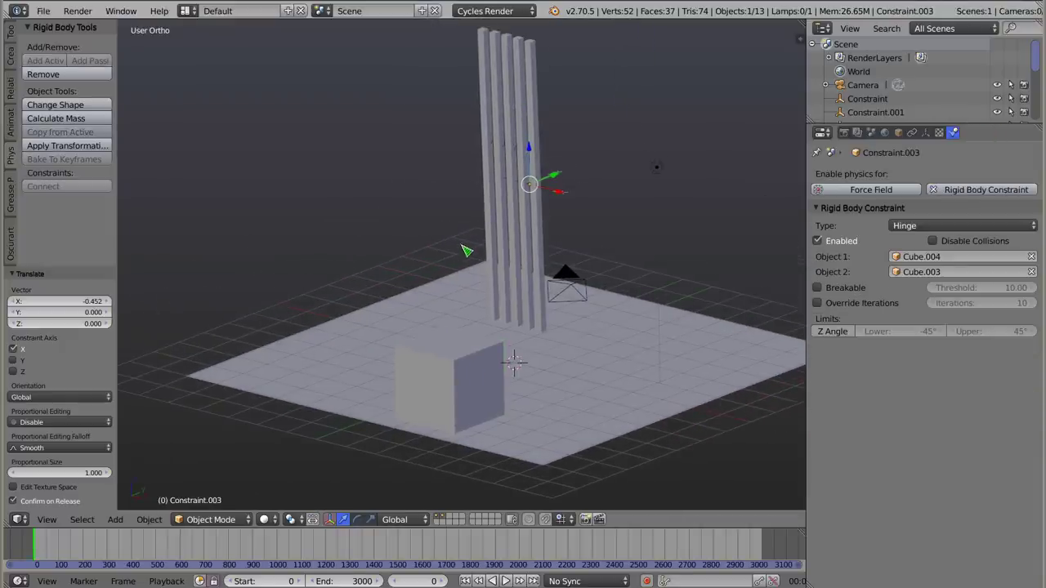
Box-select the bars and hinge constraints, delete them, and select the remaining cube
key(a)
key(b)
drag(457, 106, 591, 227)
key(Delete)
right_click(456, 381)
mouse_move(498, 366)
middle_down()
mouse_move(545, 278)
mouse_move(529, 290)
middle_up()
Duplicate the cube above-left of the original, join both with a rigid-body constraint, and test-play
key(KP_1)
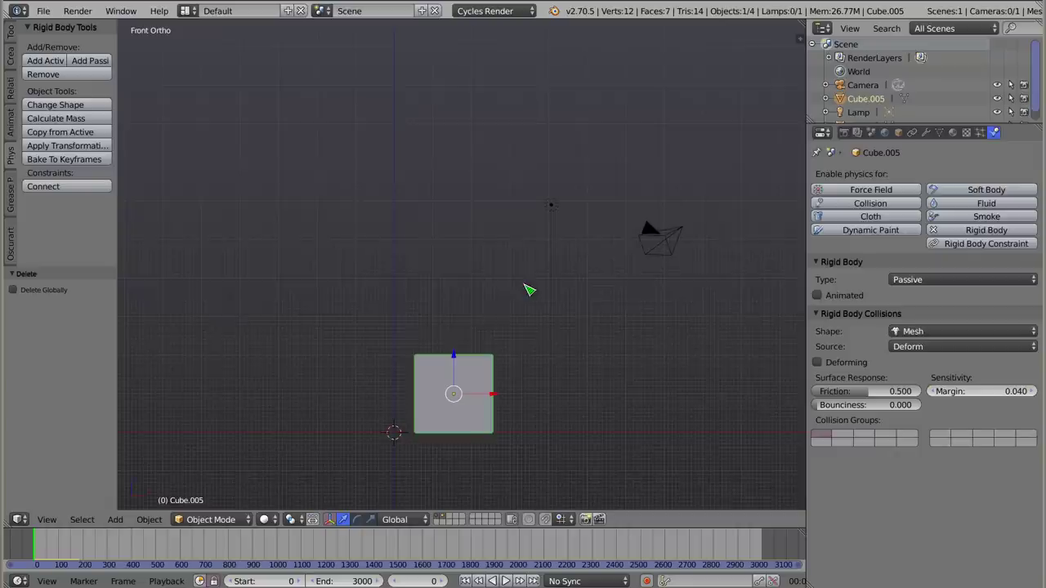
key(shift+d)
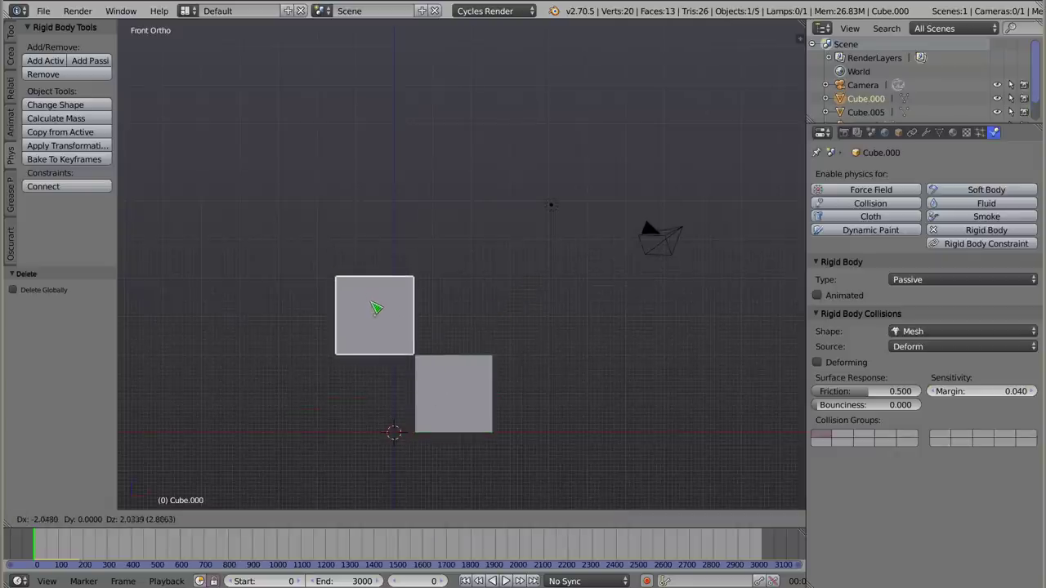
click(376, 309)
shift+right_click(448, 395)
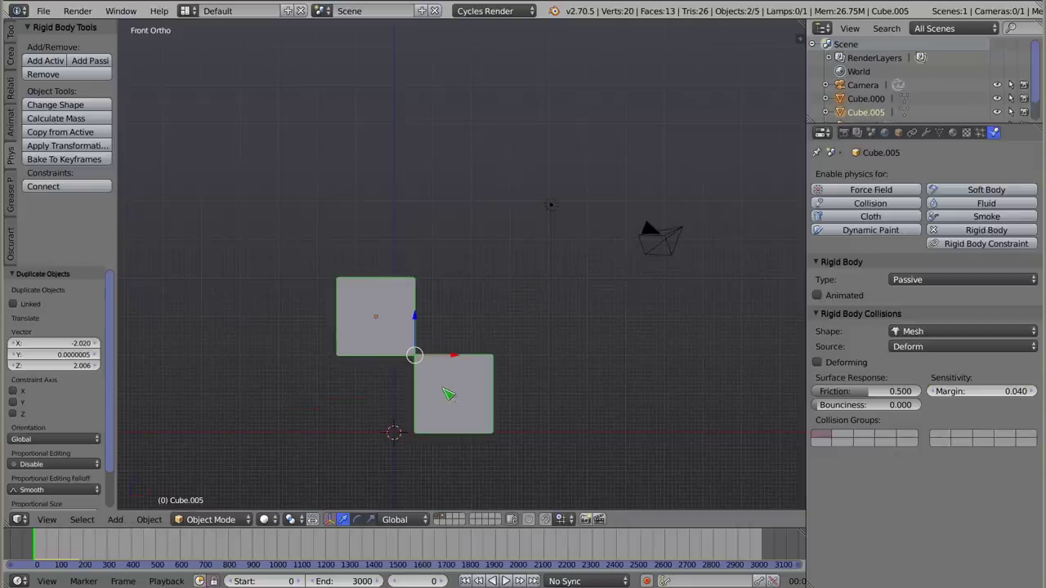
click(58, 187)
middle_drag(245, 357, 393, 406)
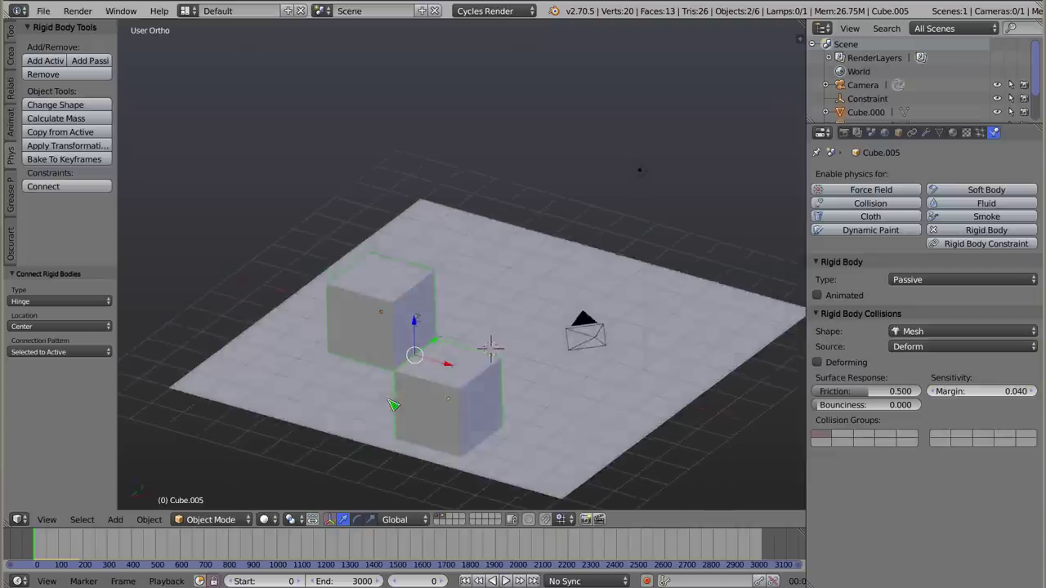
key(alt+a)
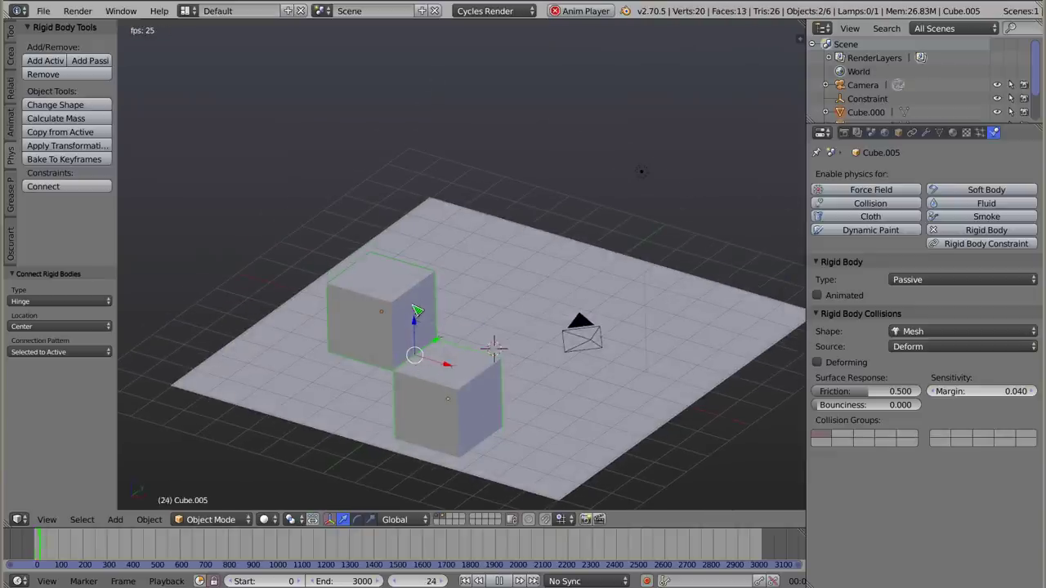
key(Escape)
shift+middle_drag(418, 321, 464, 316)
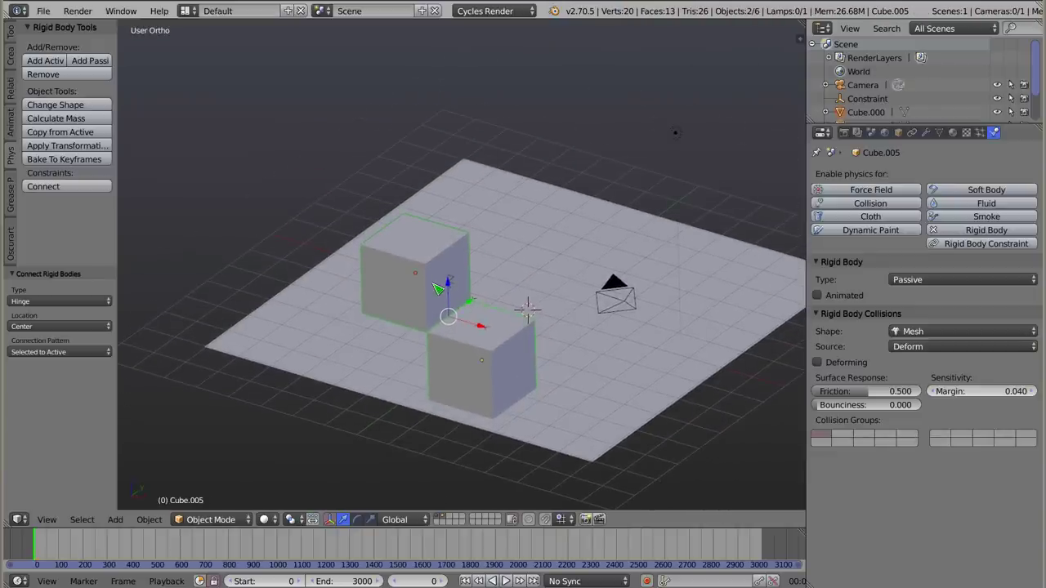
Make the upper cube an active rigid body, watch both fall, then return to front view
right_click(416, 274)
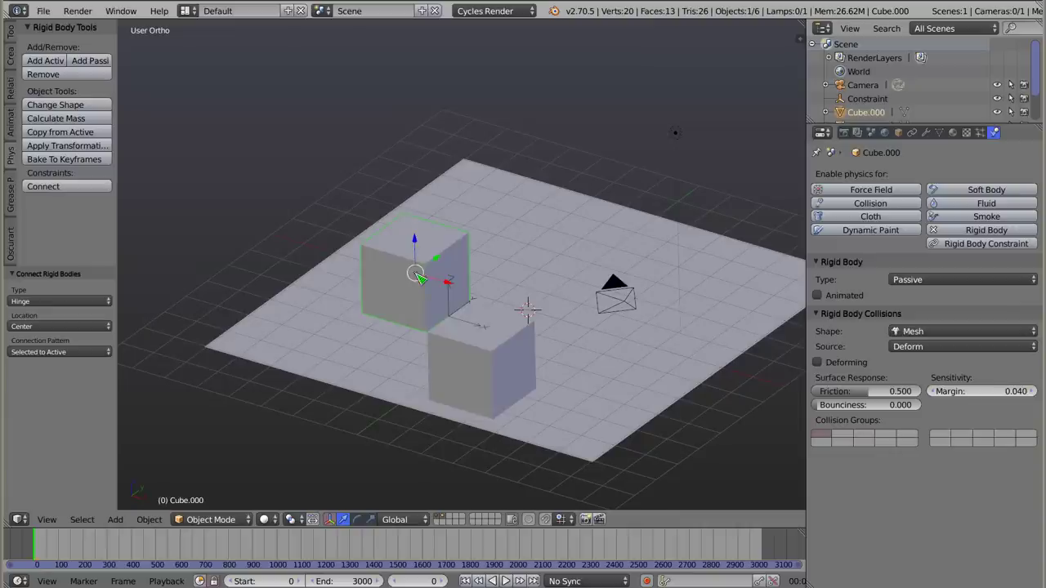
click(45, 60)
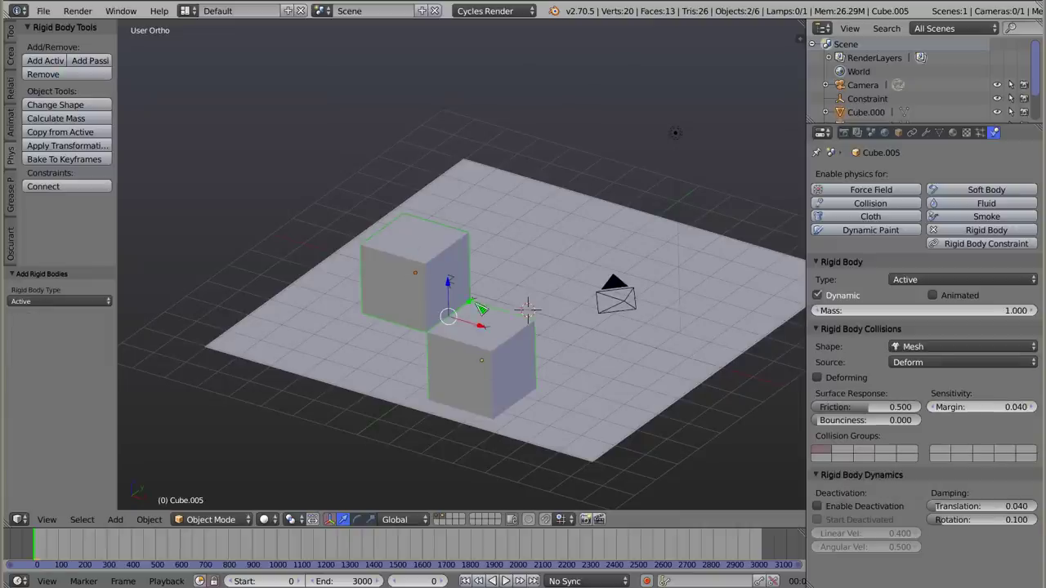
key(alt+a)
middle_drag(480, 307, 415, 342)
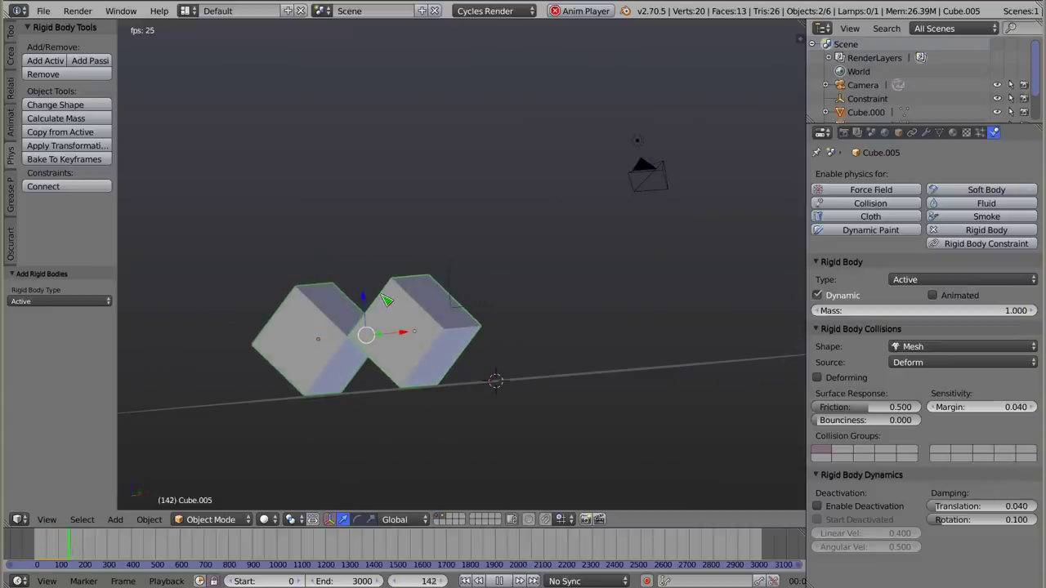
key(KP_1)
key(Escape)
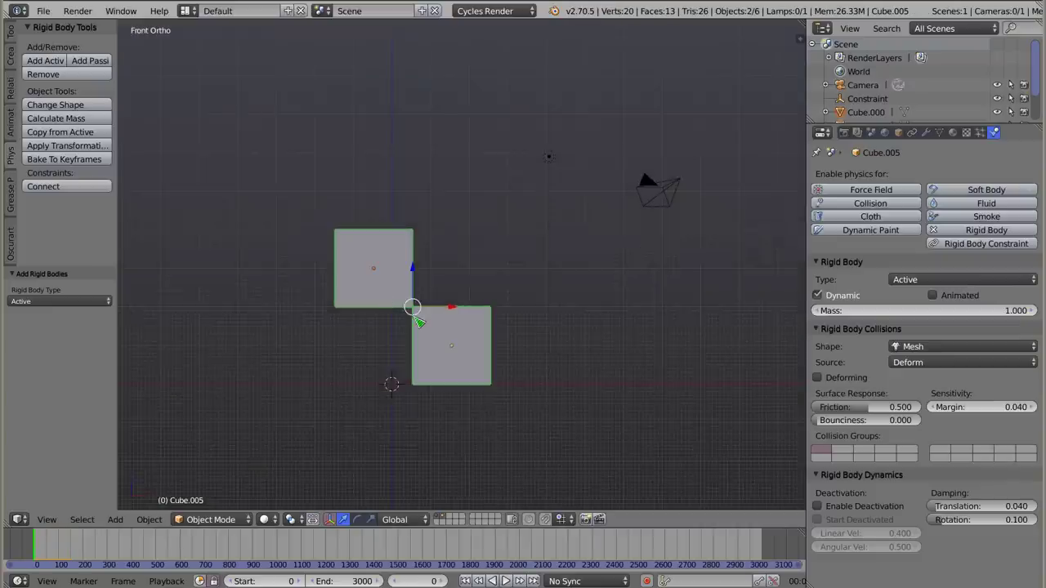
Nudge the upper cube up-left and the lower cube right-down so their corners meet
scroll(392, 294, up, 5)
shift+middle_drag(392, 294, 374, 202)
right_click(376, 220)
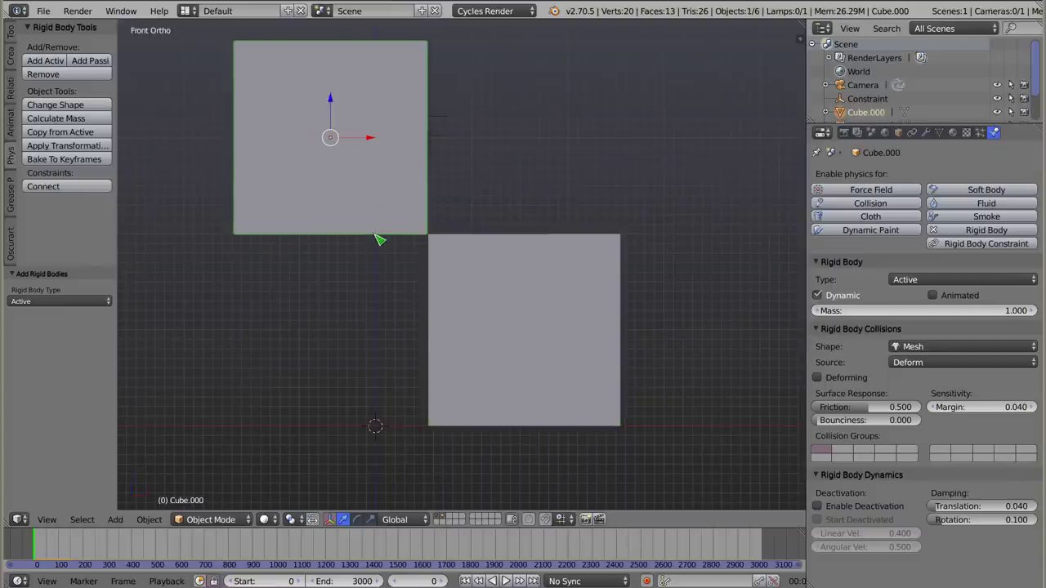
key(g)
click(373, 228)
right_click(453, 256)
key(g)
click(462, 265)
Connect both cubes with a hinge constraint and move it to their shared corner
shift+right_click(423, 236)
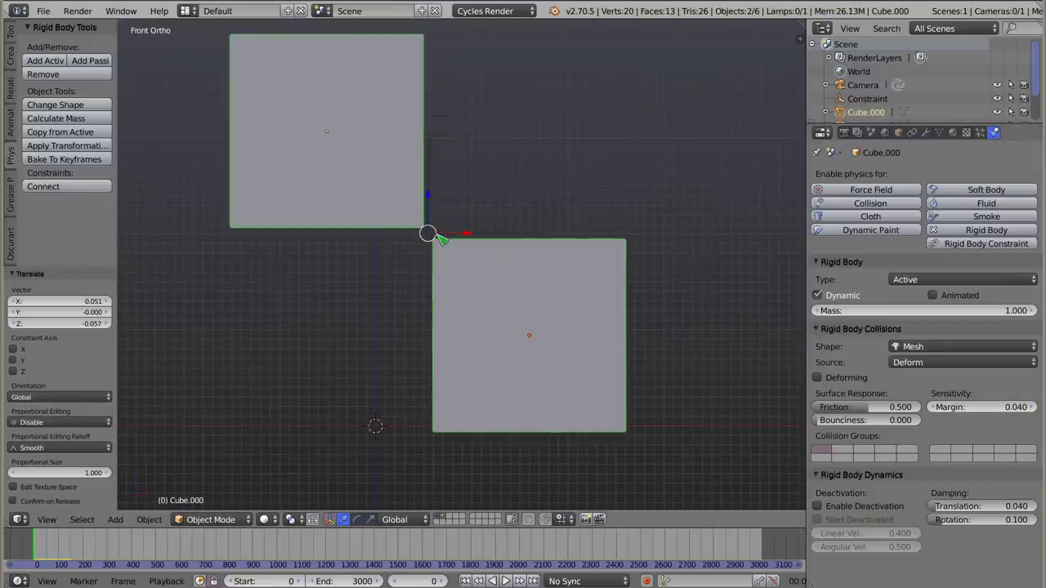
click(43, 186)
key(g)
click(410, 250)
shift+middle_drag(409, 250, 438, 282)
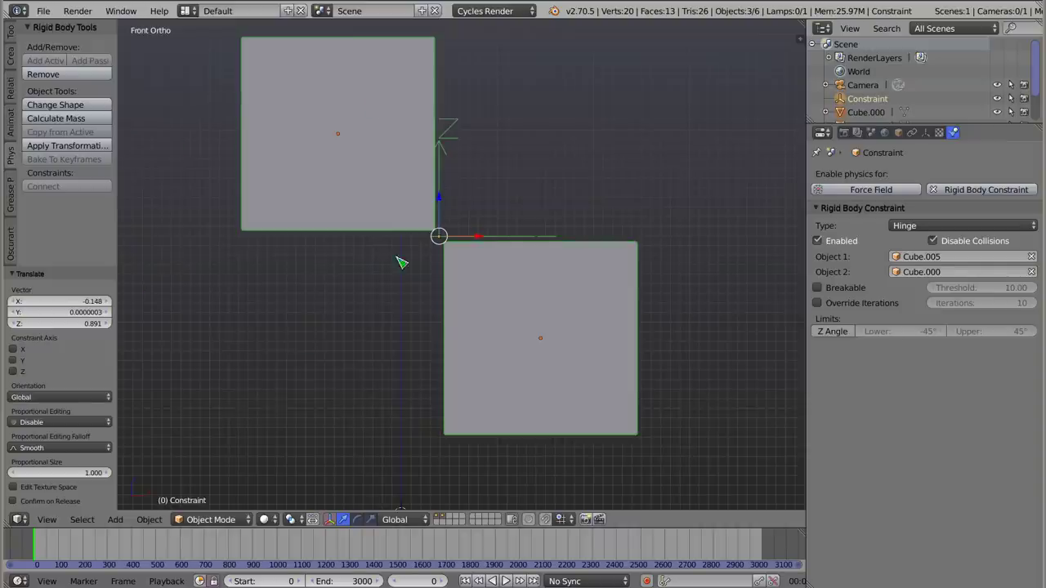
Test-play the hinge, rewind to frame 0, and select only the hinge constraint
key(alt+a)
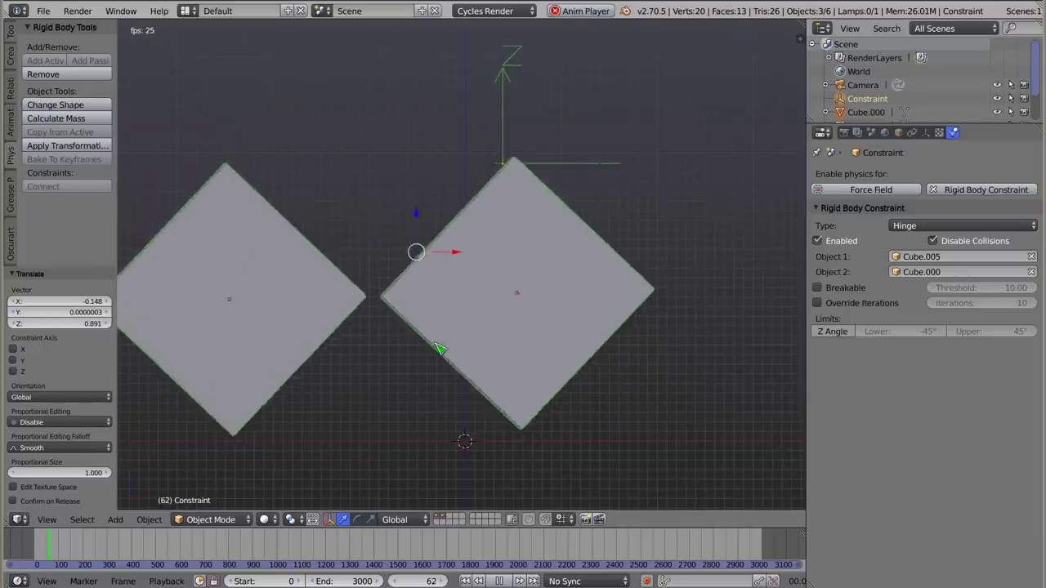
key(Escape)
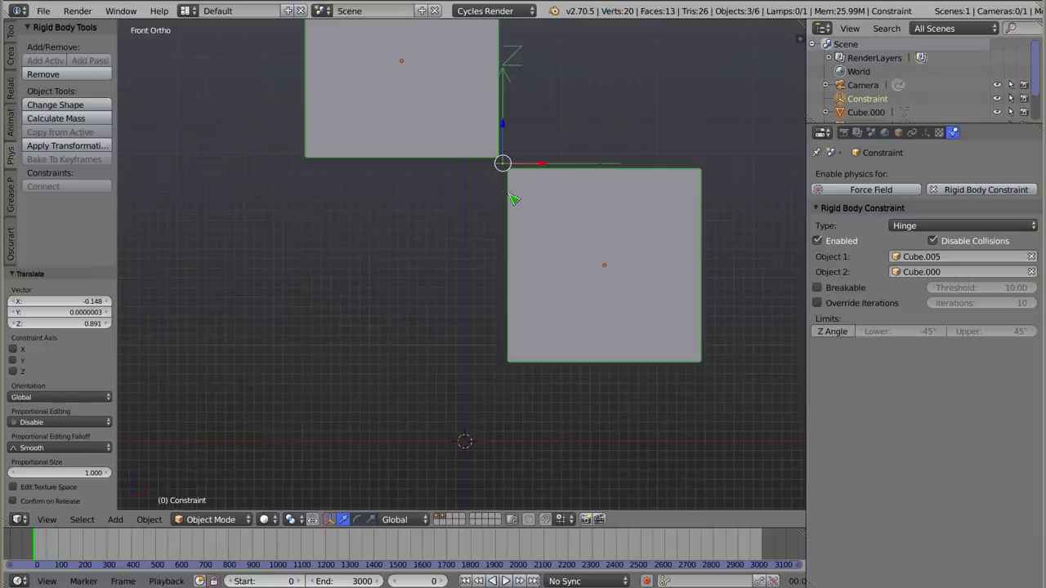
right_click(502, 162)
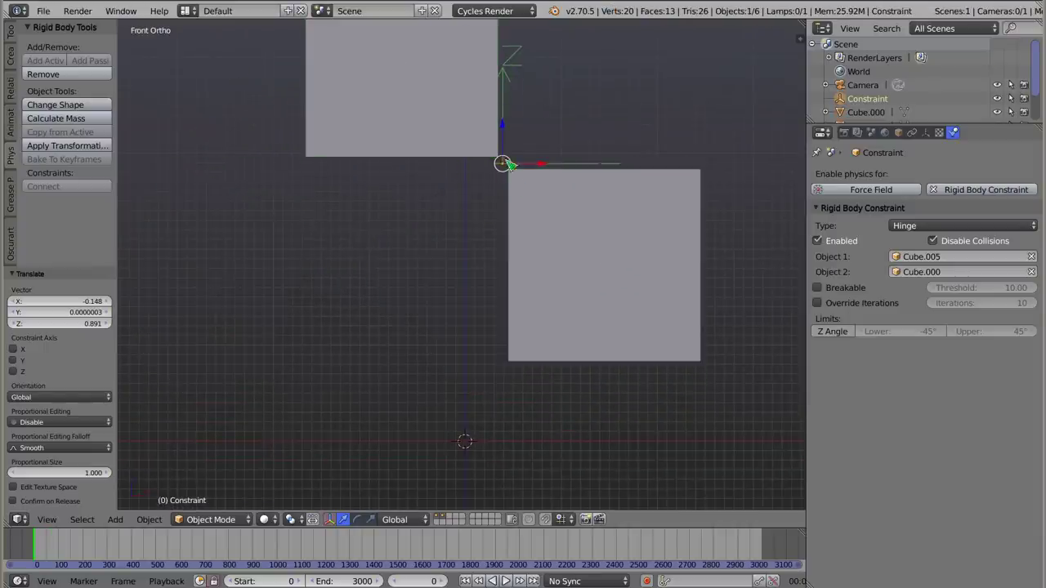
mouse_move(614, 320)
middle_down()
mouse_move(550, 157)
mouse_move(580, 283)
mouse_move(661, 250)
middle_up()
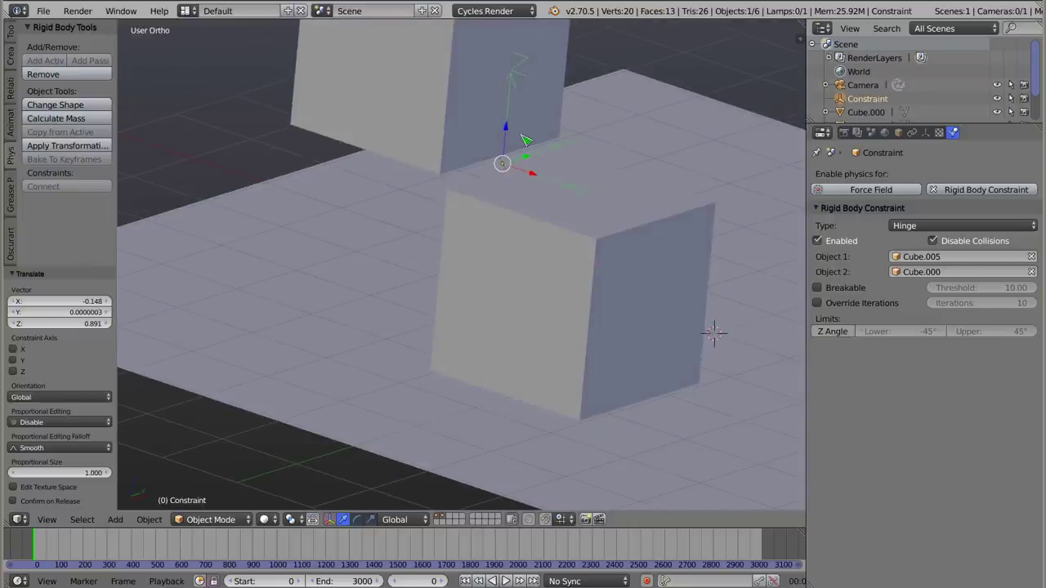
shift+middle_drag(487, 136, 454, 190)
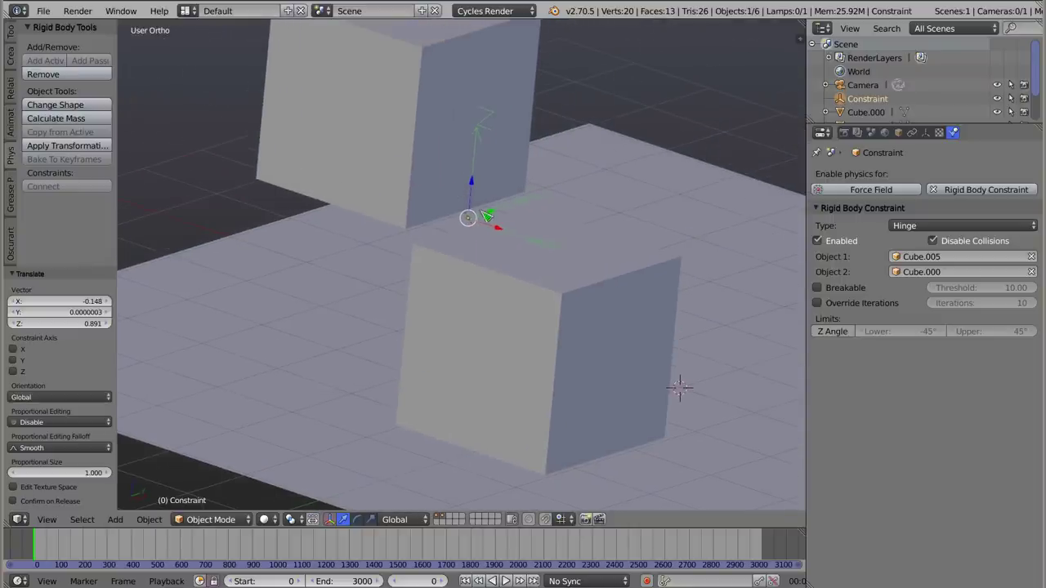
scroll(490, 156, up, 2)
Rotate the hinge constraint 90° about X, replay the simulation, and rewind to frame 0
key(r)
key(x)
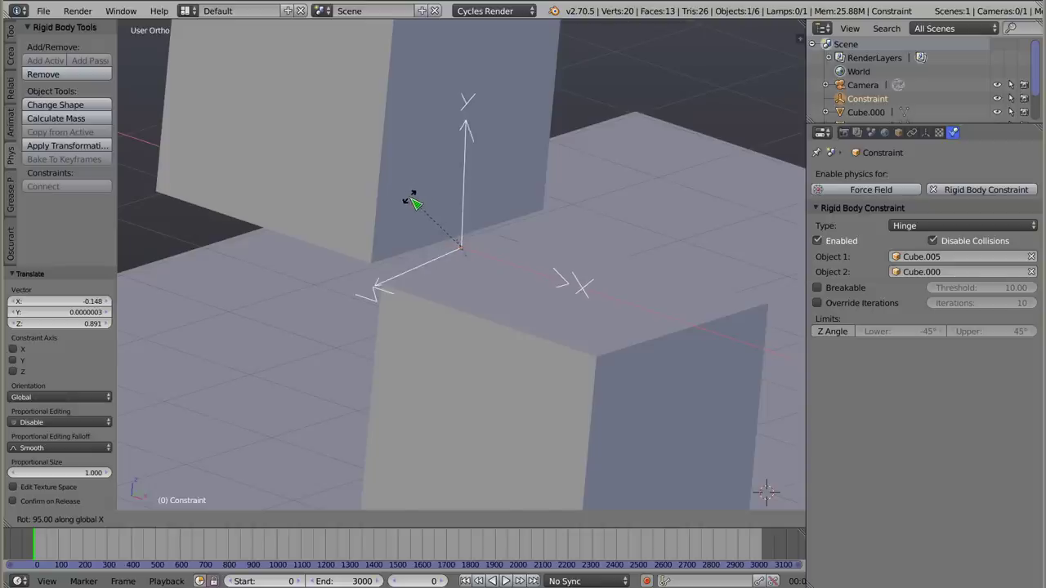
click(417, 203)
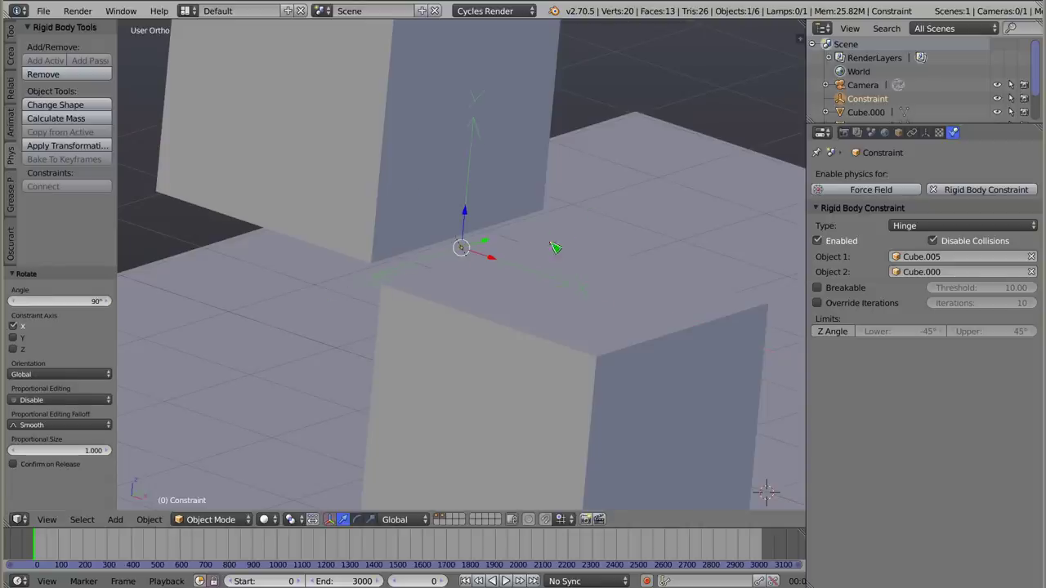
key(alt+a)
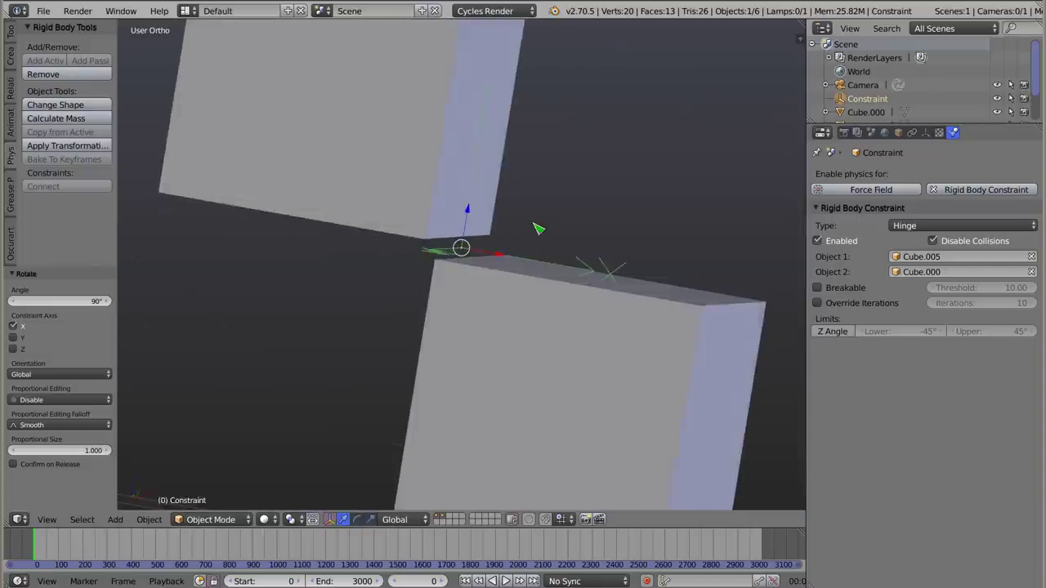
mouse_move(464, 272)
middle_down()
mouse_move(372, 238)
mouse_move(529, 262)
mouse_move(532, 120)
middle_up()
key(Escape)
key(KP_5)
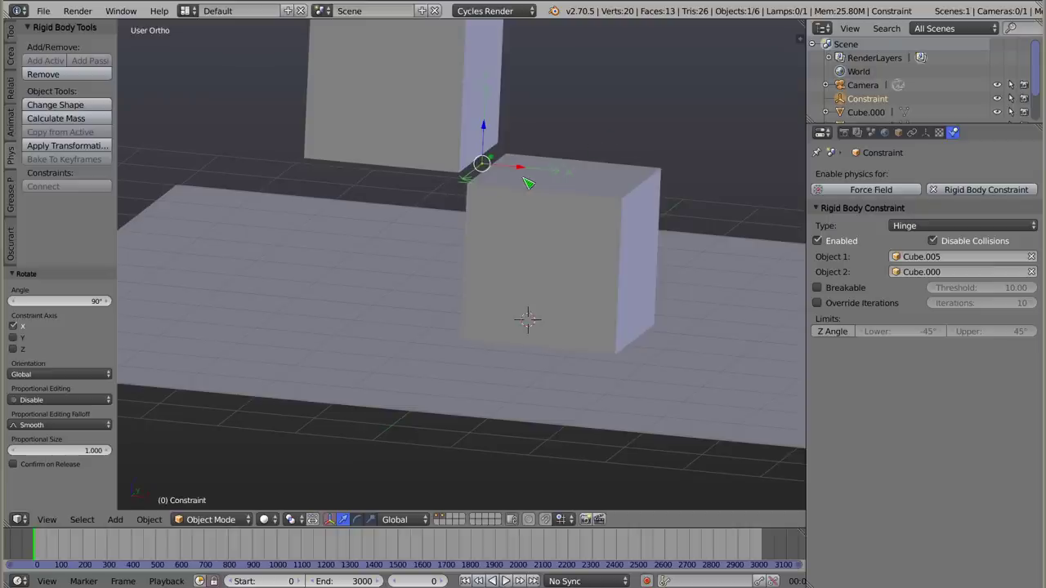
key(alt+a)
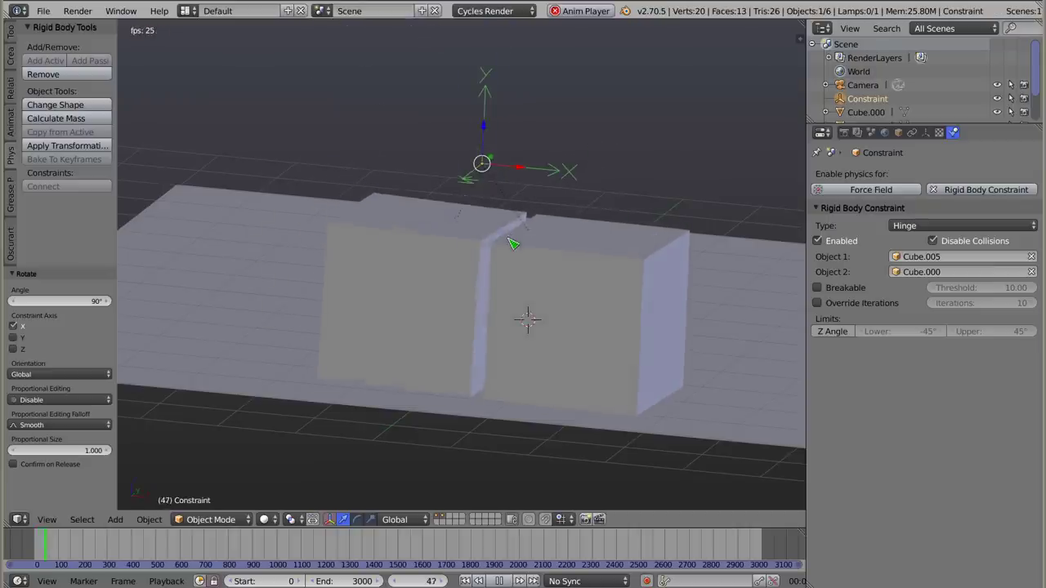
key(Escape)
key(alt+a)
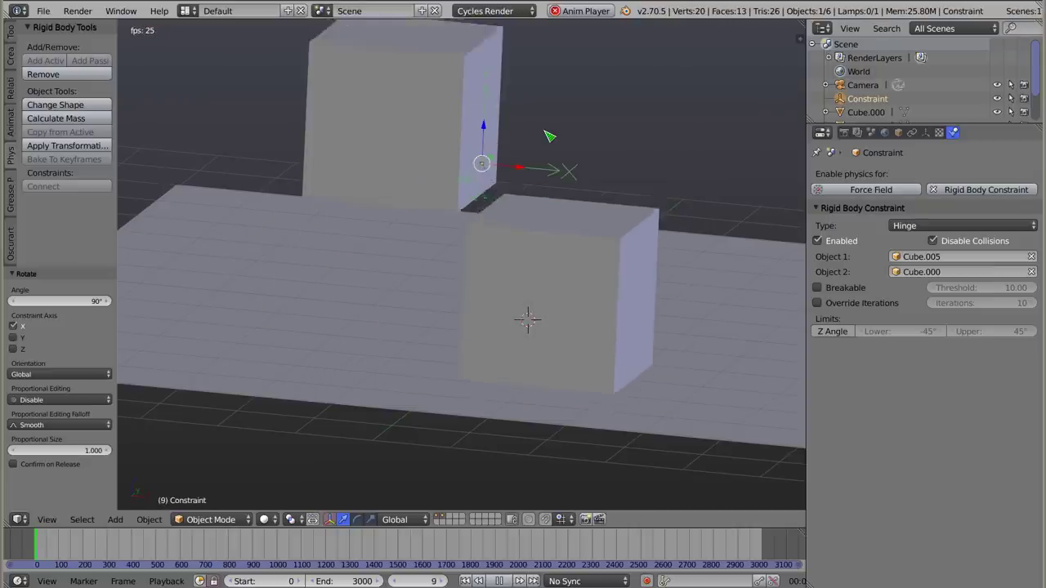
key(Escape)
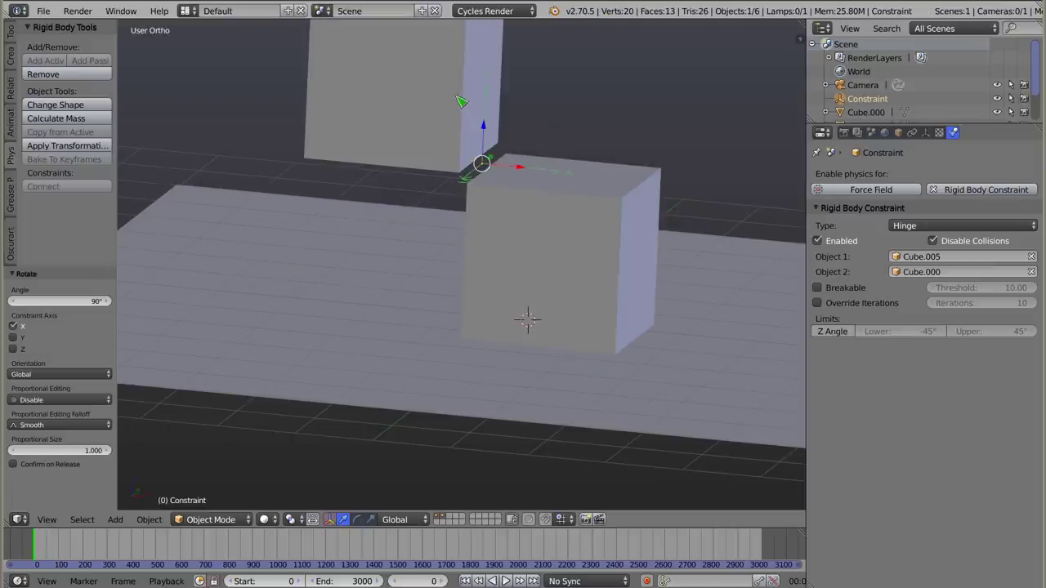
key(alt+a)
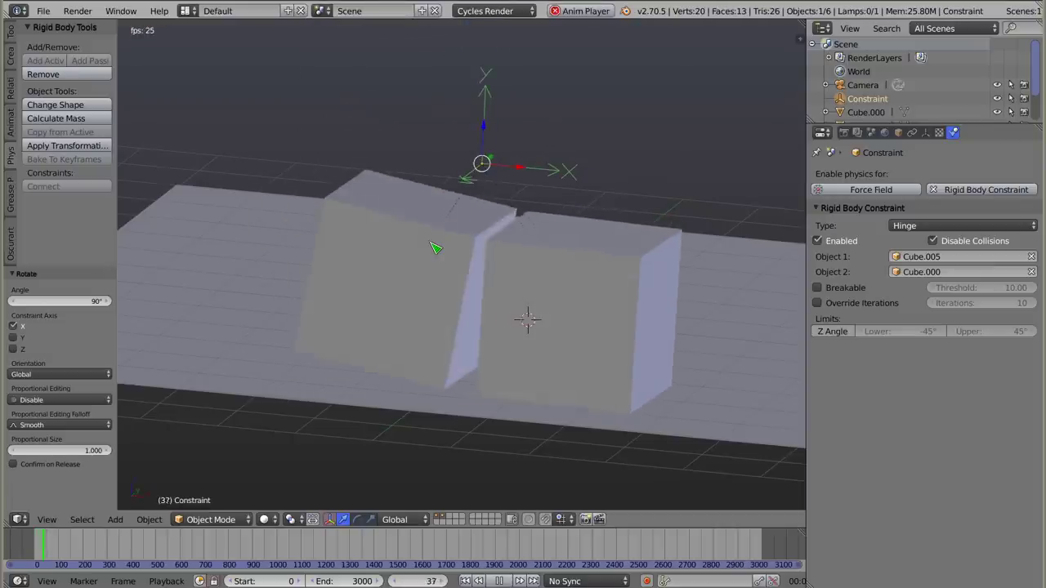
key(Escape)
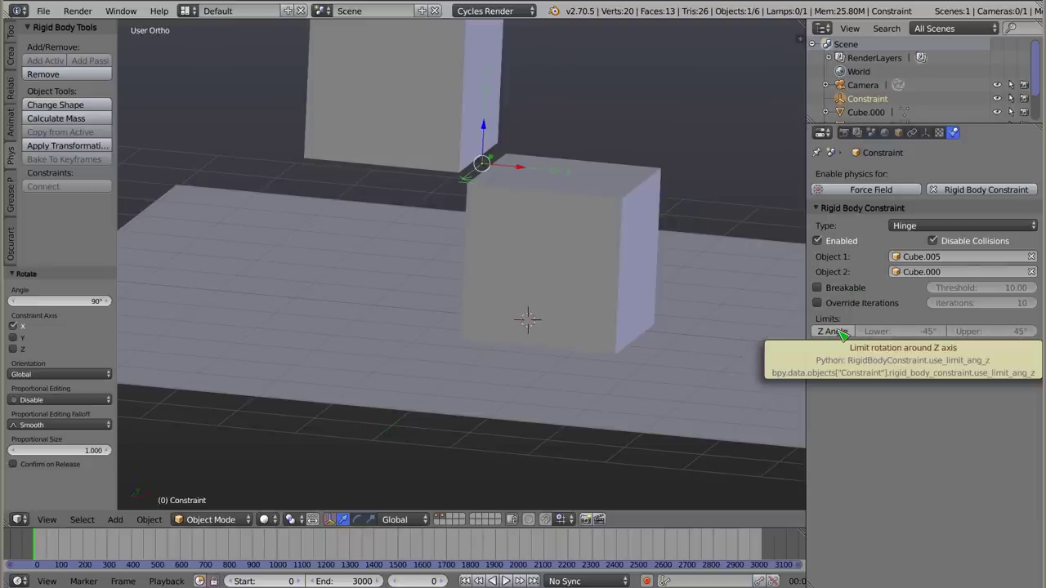
Enable the hinge's Z Angle limit and test-play the simulation
click(840, 332)
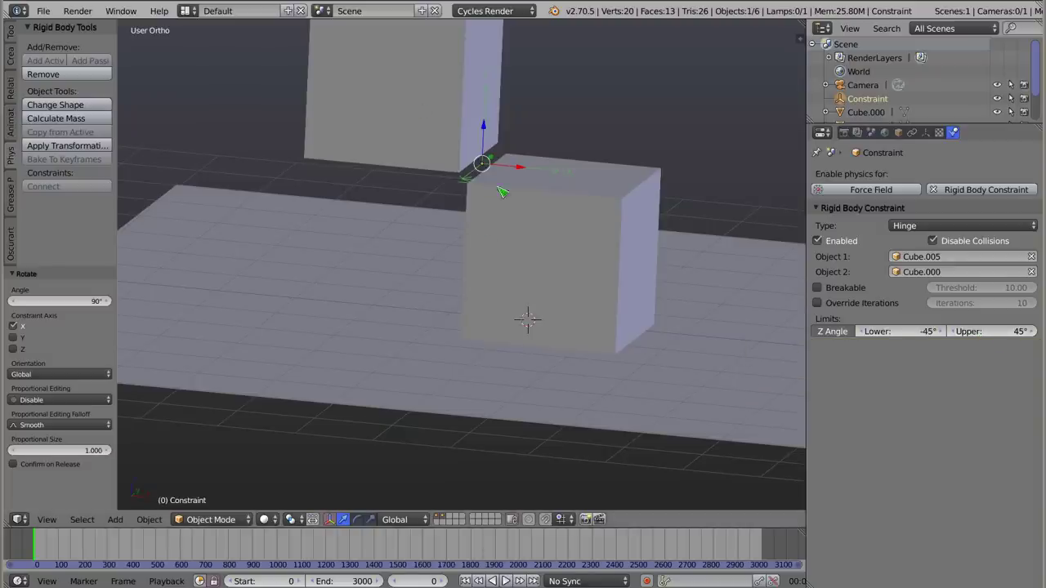
key(alt+a)
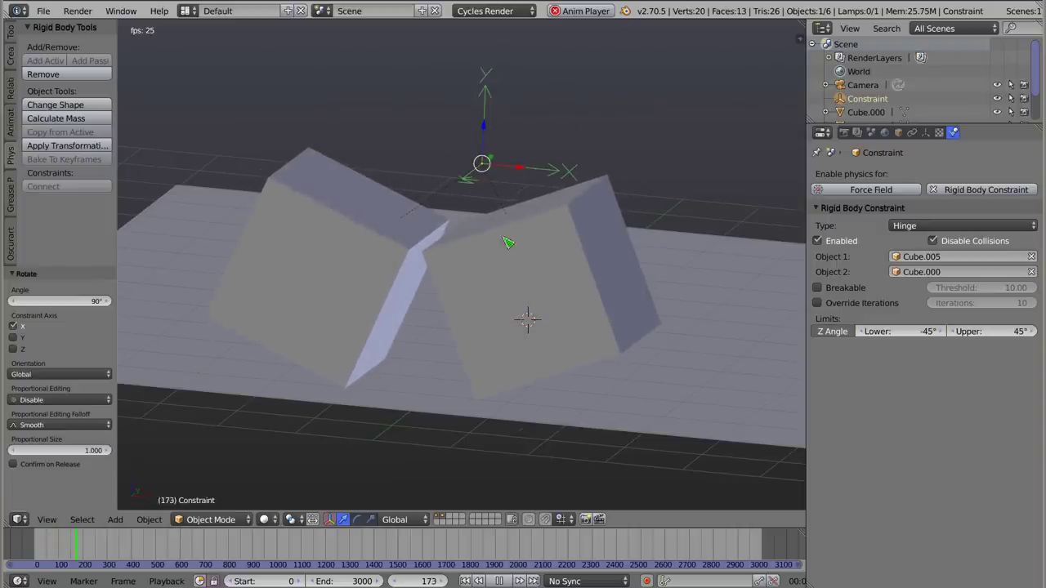
key(Escape)
Set the Z angle limits to Lower -25° and Upper 25°, then replay and rewind
click(907, 331)
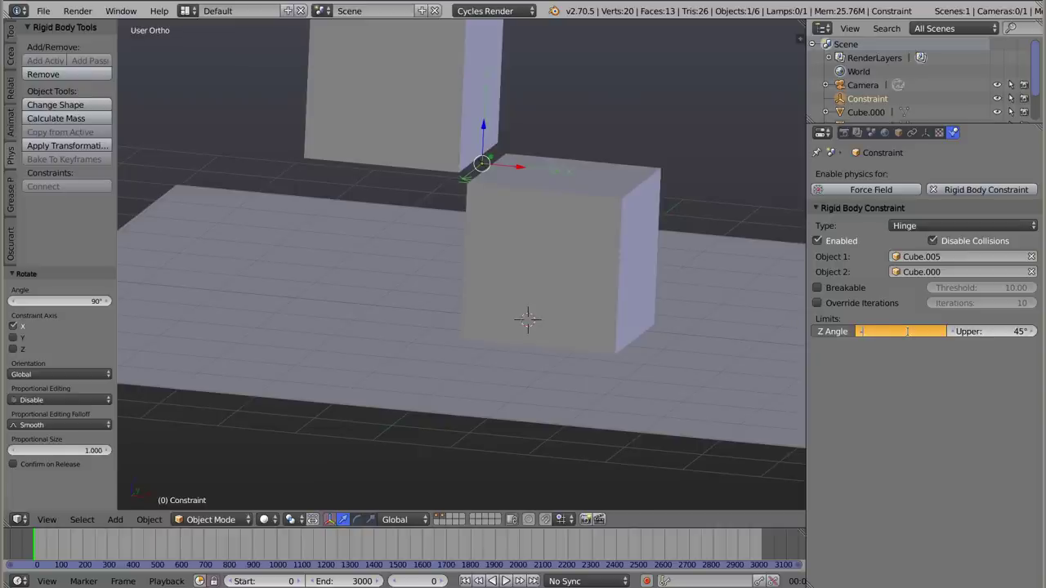
text(25)
key(Tab)
text(25)
key(Return)
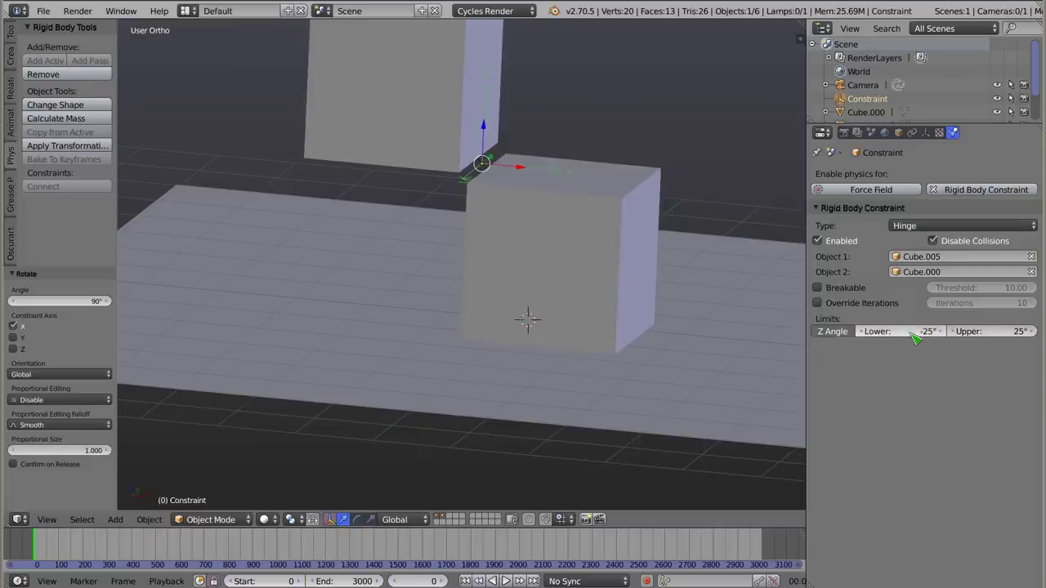
key(alt+a)
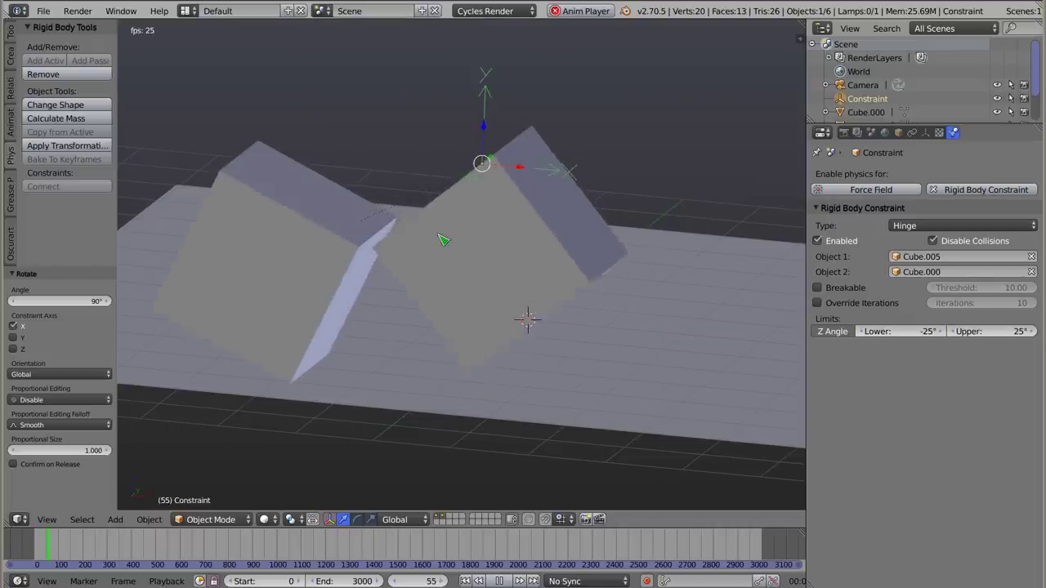
key(Escape)
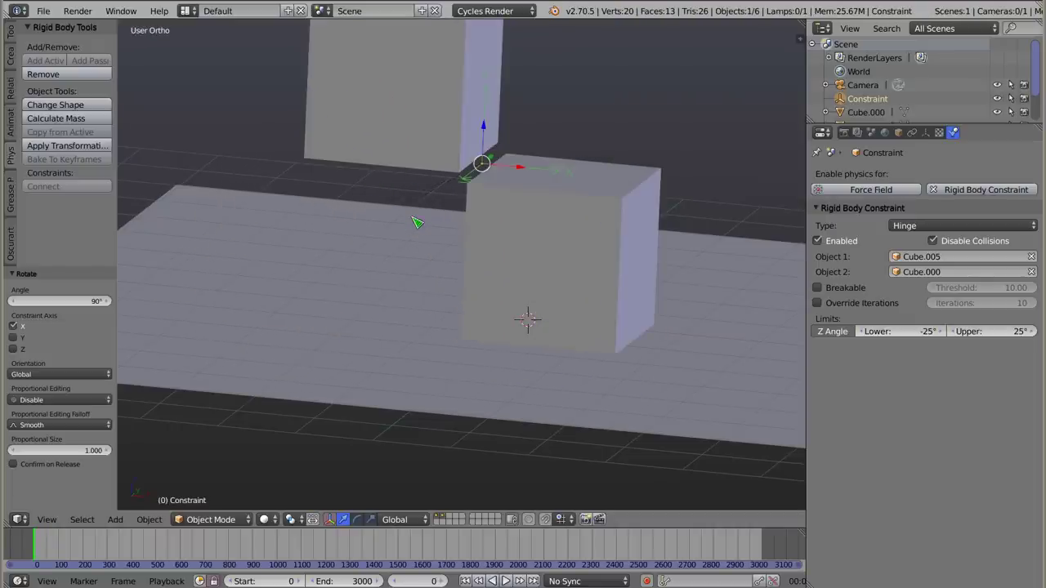
mouse_move(426, 167)
middle_down()
mouse_move(351, 165)
mouse_move(550, 272)
middle_up()
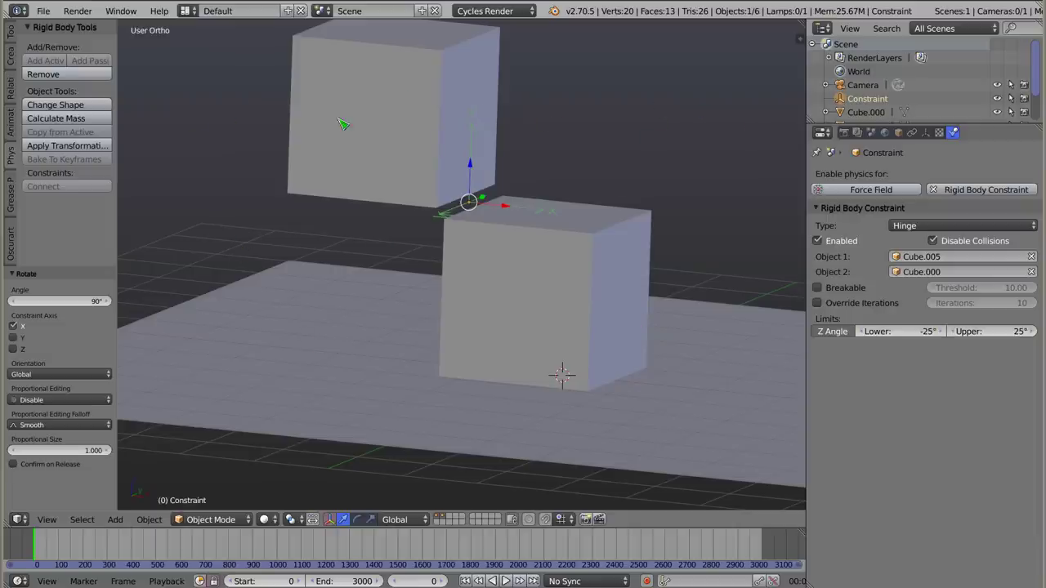
mouse_move(608, 294)
middle_down()
mouse_move(574, 275)
mouse_move(553, 294)
mouse_move(496, 208)
middle_up()
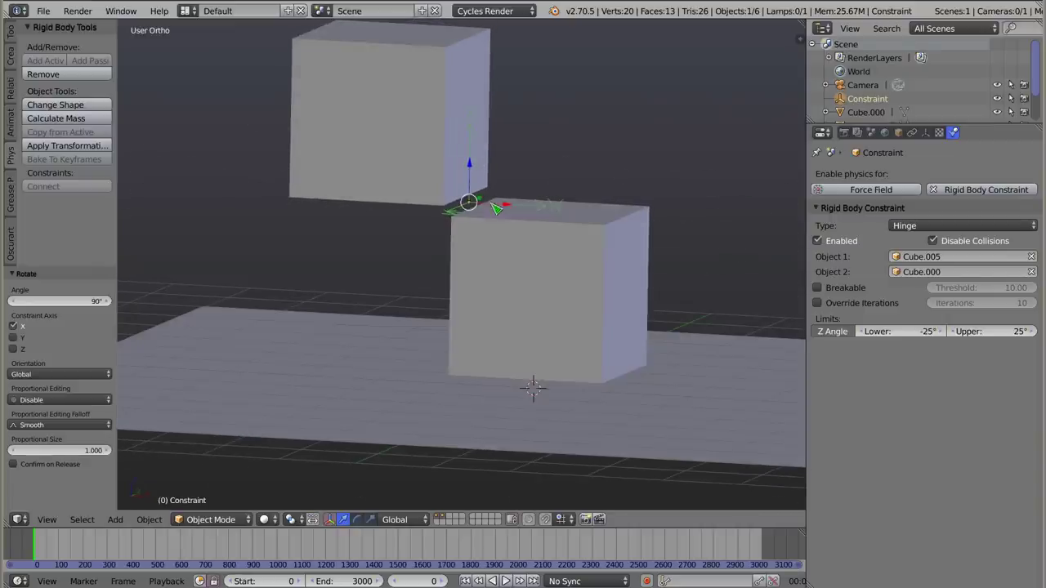
shift+scroll(427, 156, up, 3)
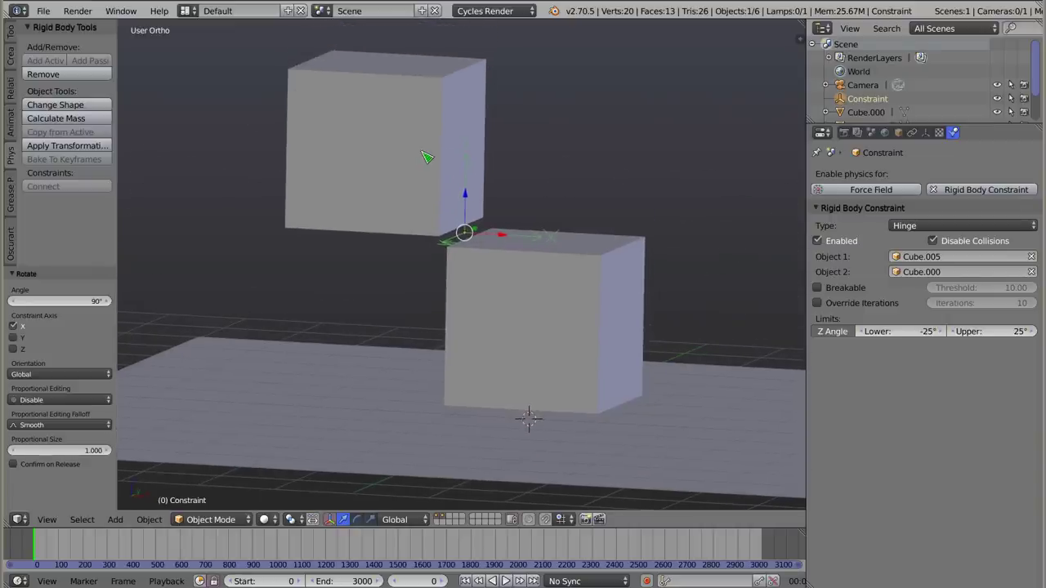
middle_drag(439, 77, 434, 77)
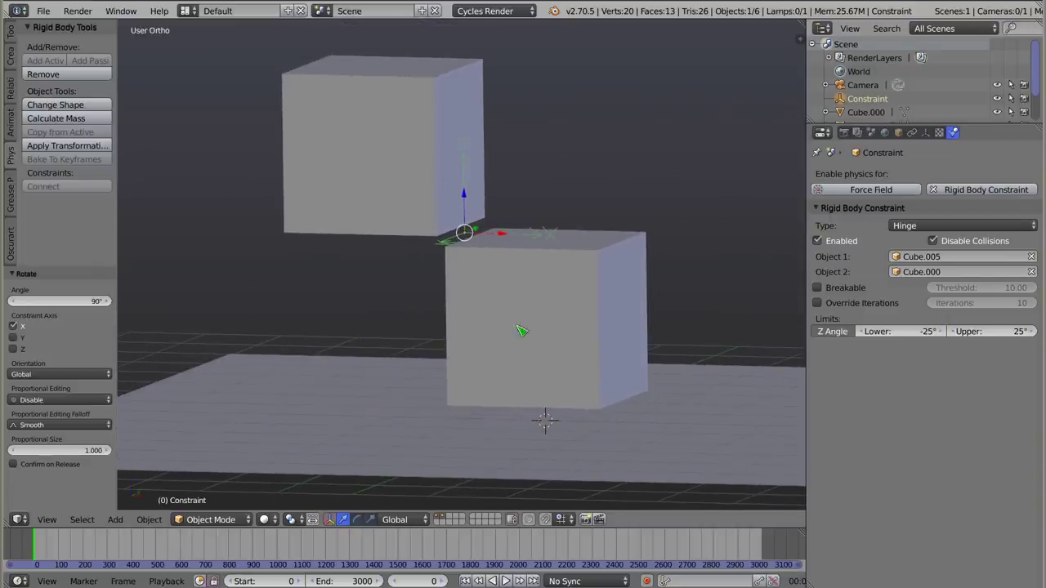